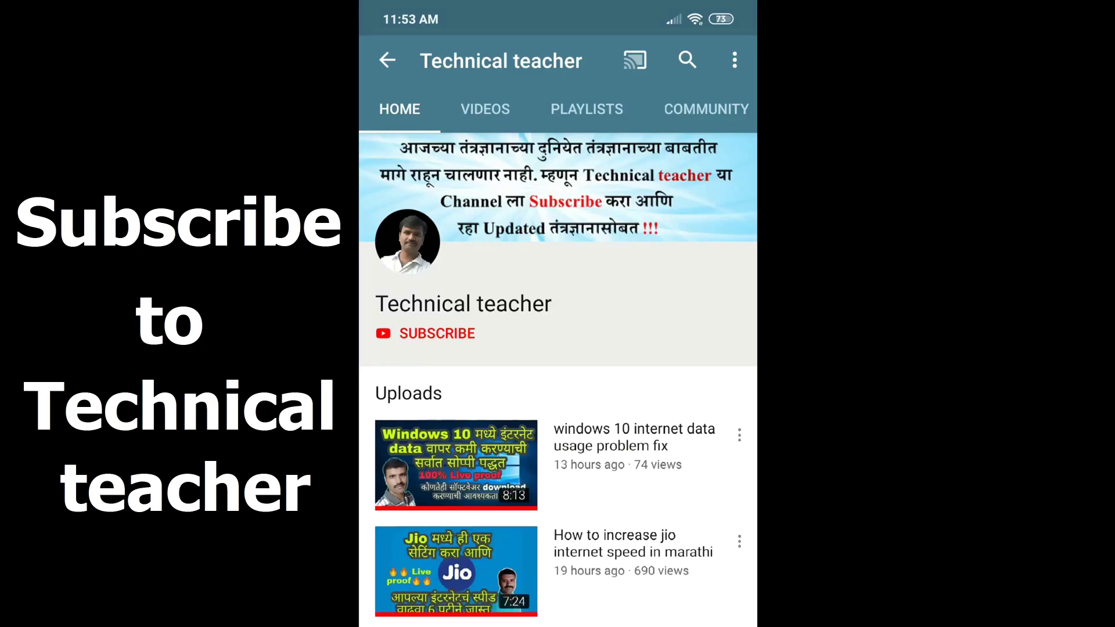
Step: Subscribe to the Technical teacher channel and bring up its bell notification choices
click(447, 335)
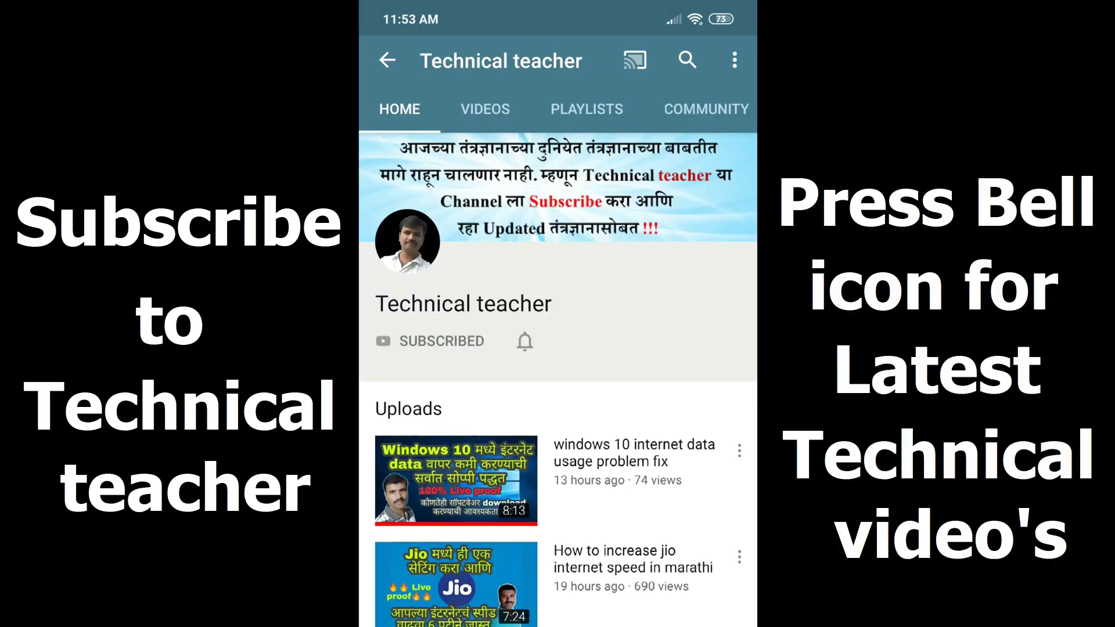
click(522, 341)
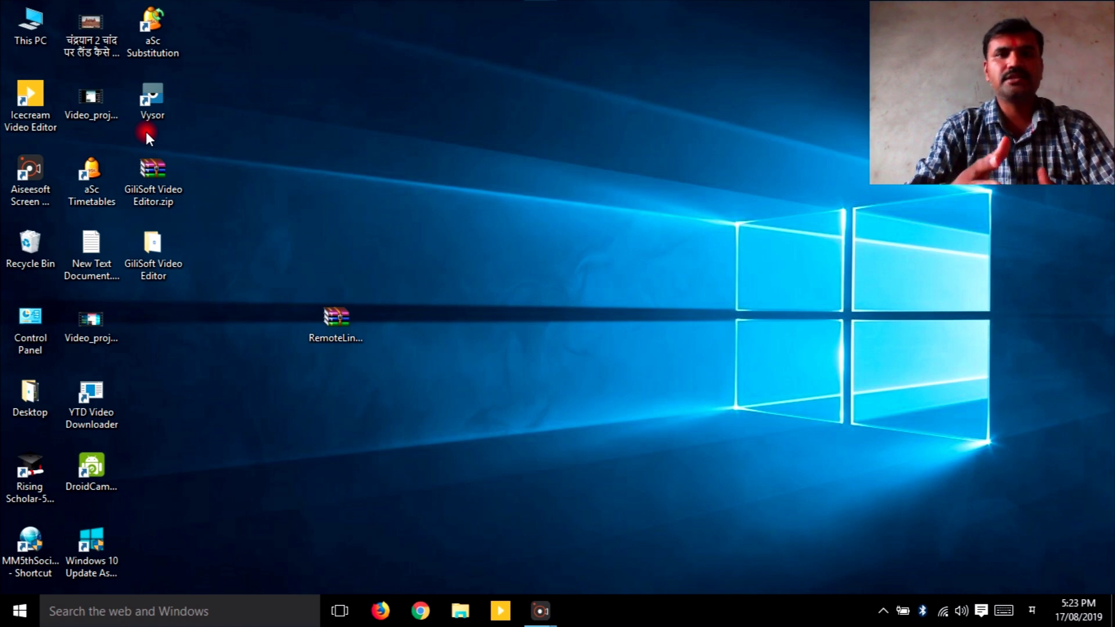
Step: Open YouTube in Chrome and search for 'शाळेचे जनरल रजिस्टर'
click(421, 611)
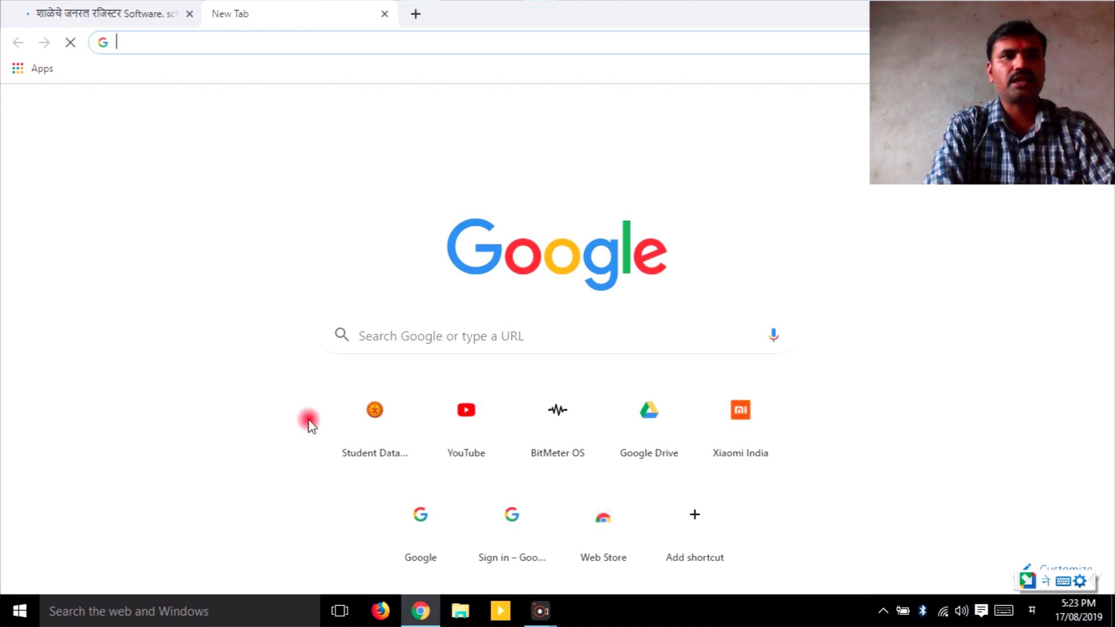
click(190, 14)
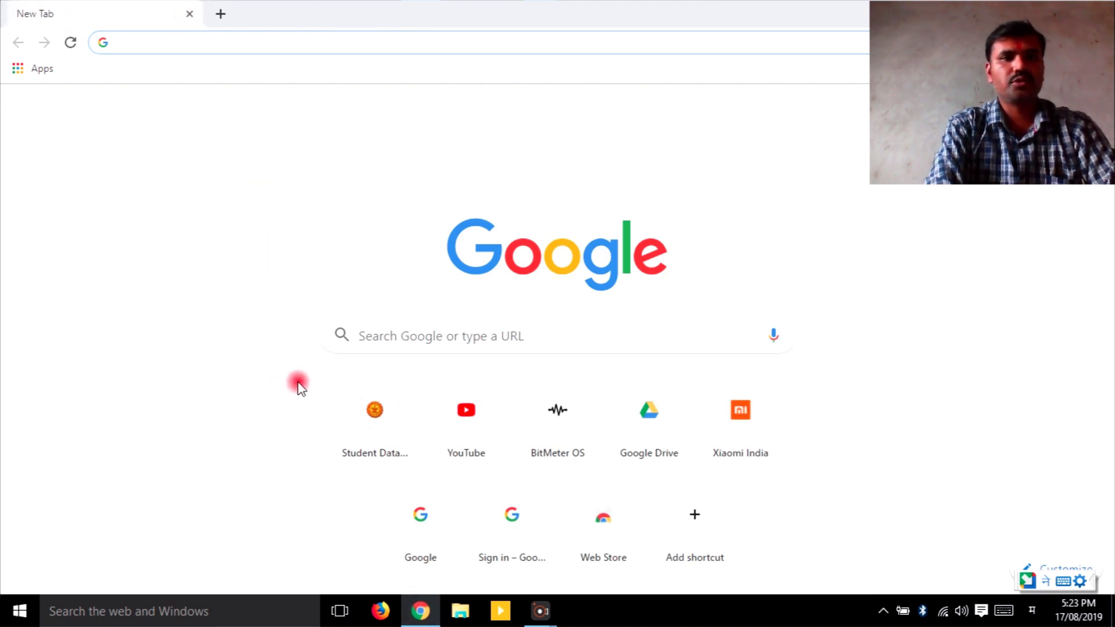
click(463, 410)
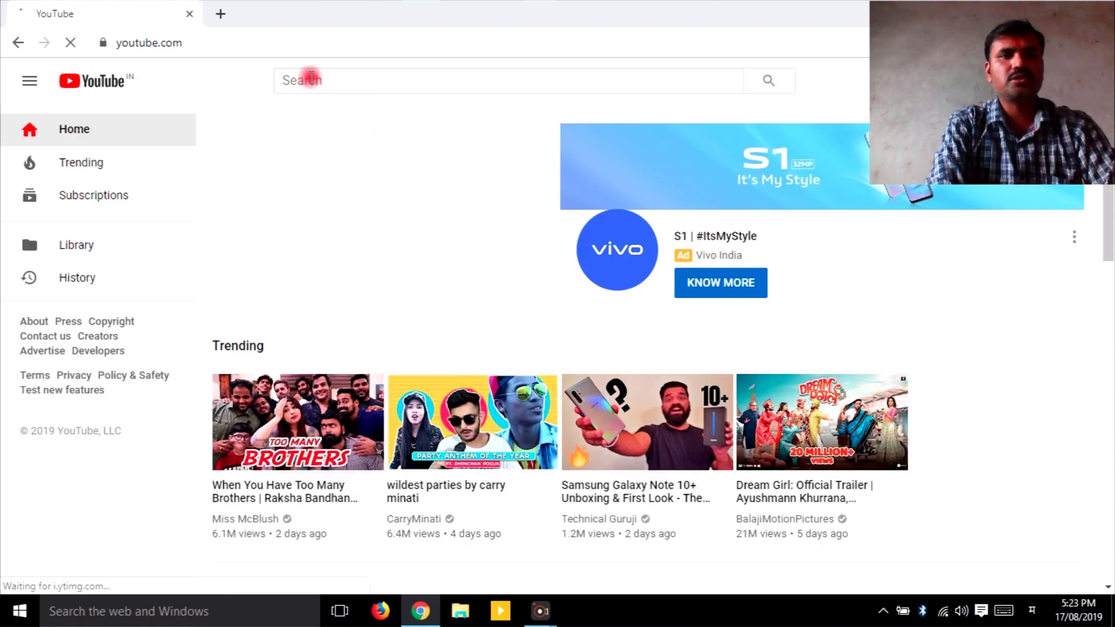
click(309, 78)
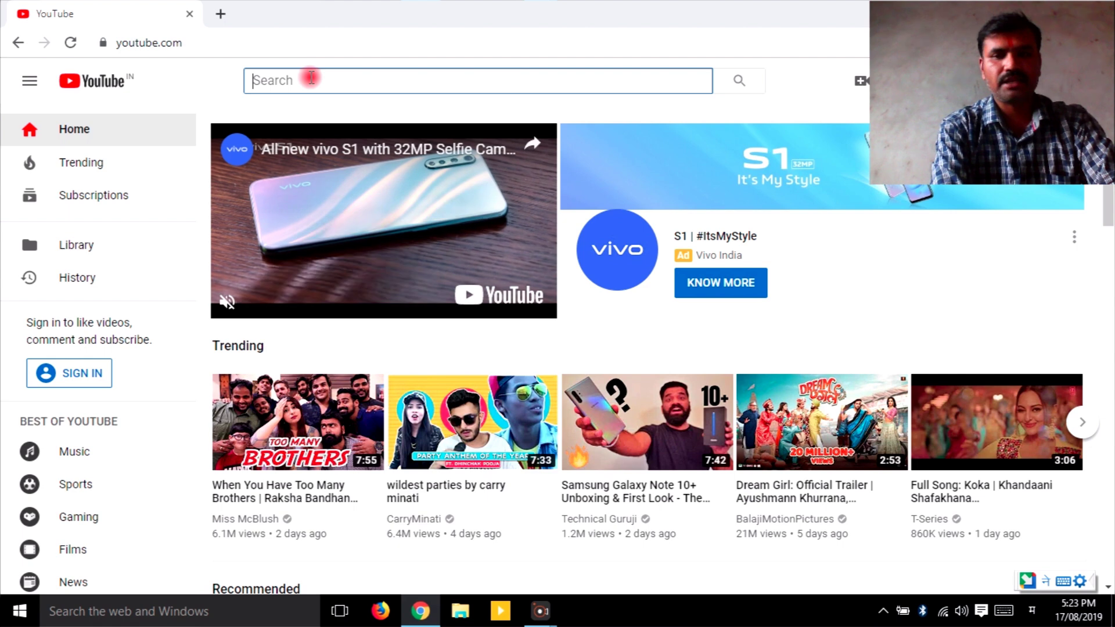
text(shaleche )
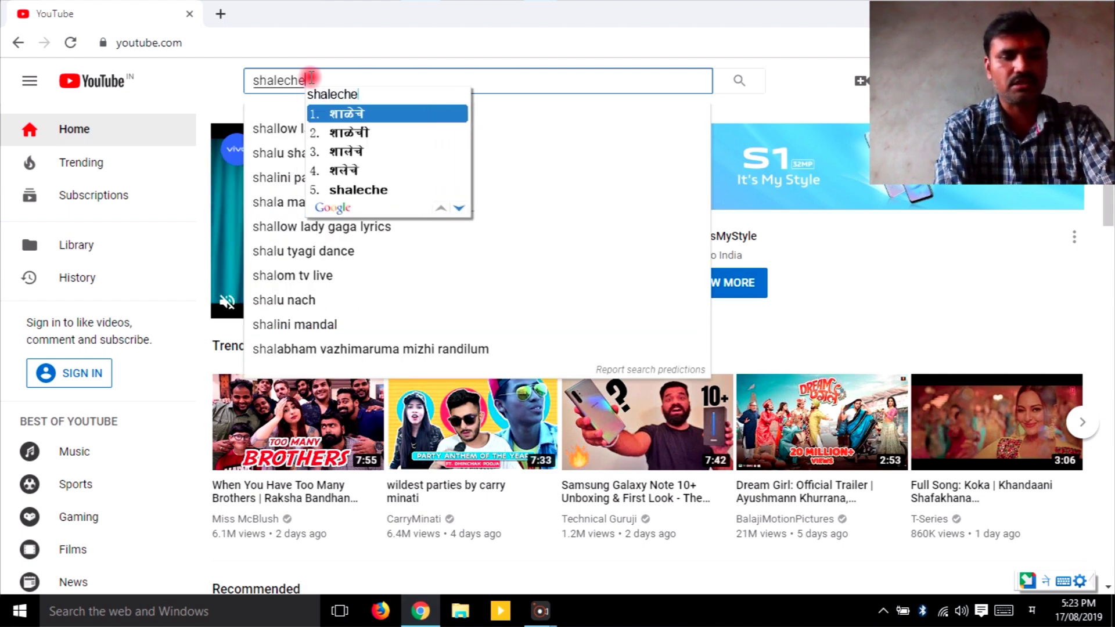
text(jnral )
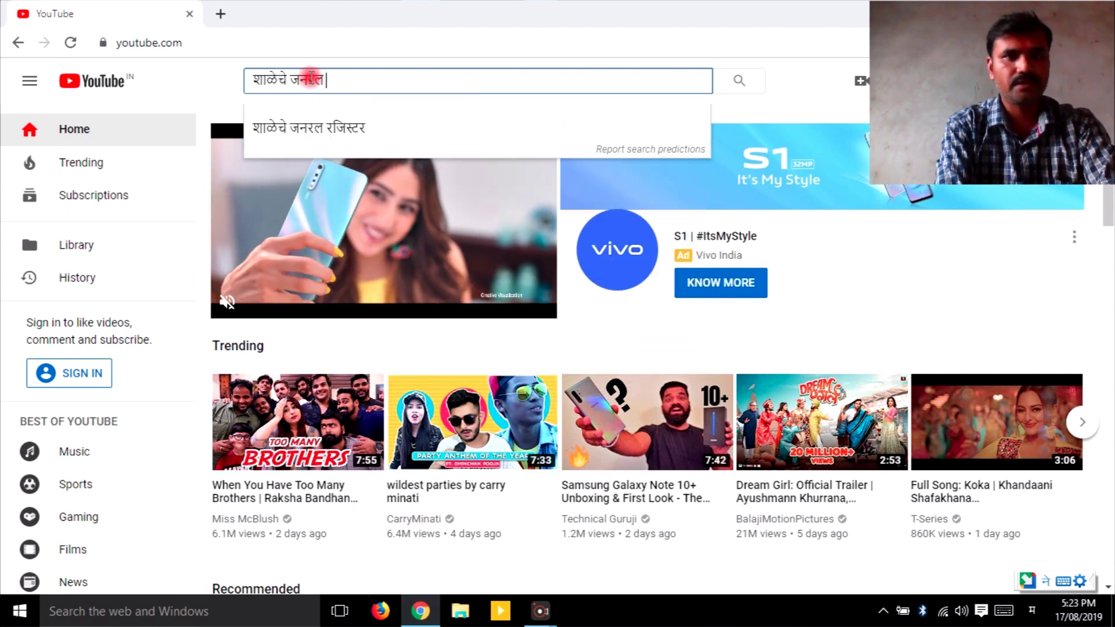
text(rjistr)
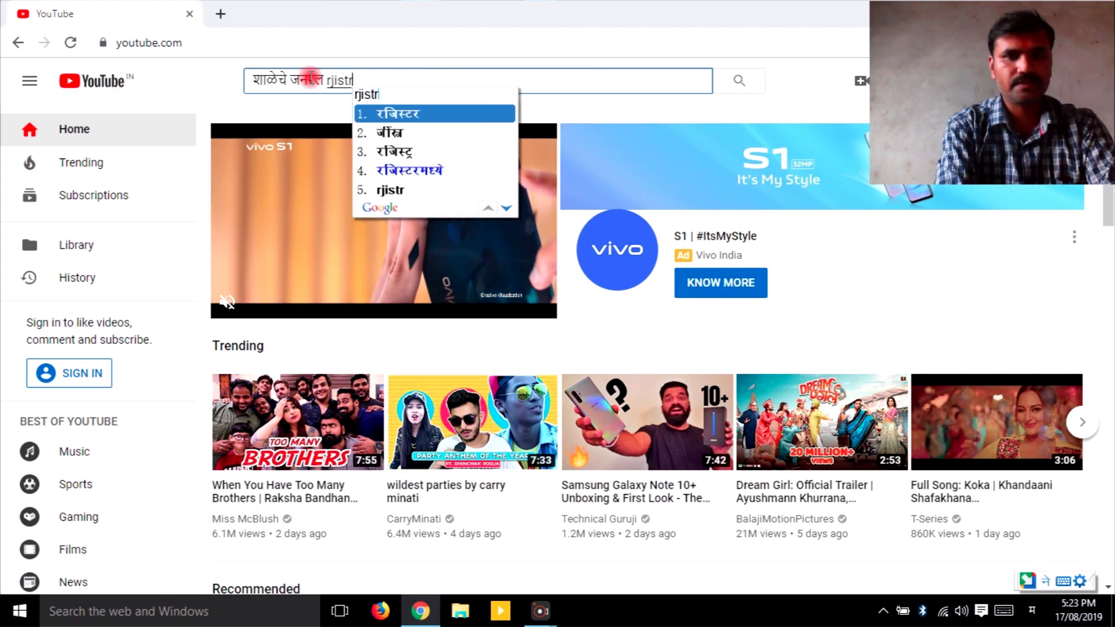
key(Return)
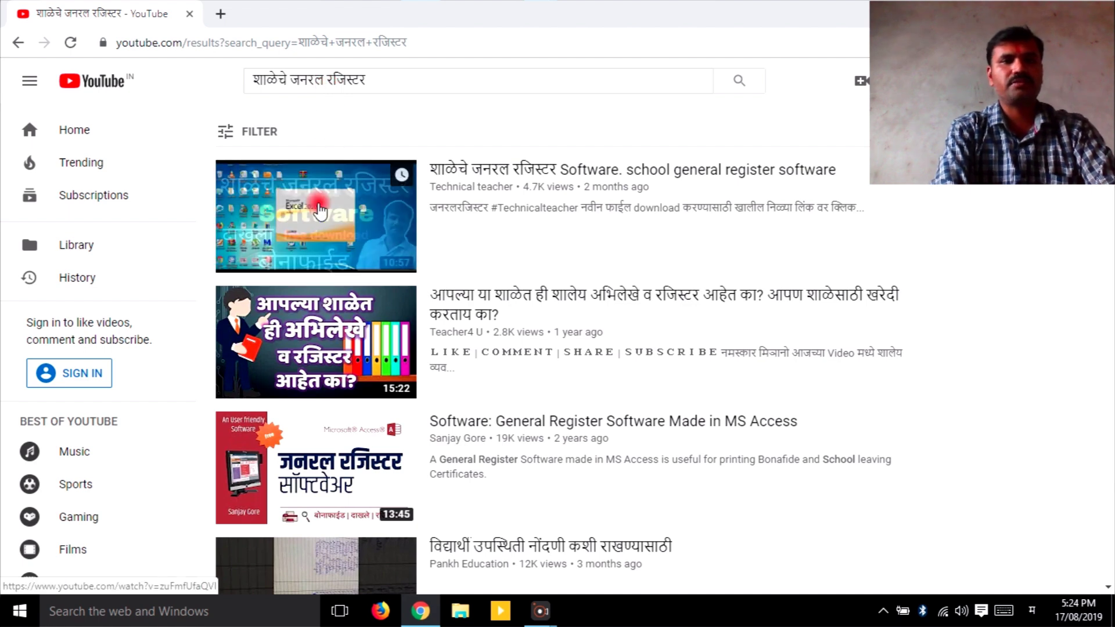
Step: Open the school general register video and follow its description's Google Drive link to the .xlsm
click(320, 207)
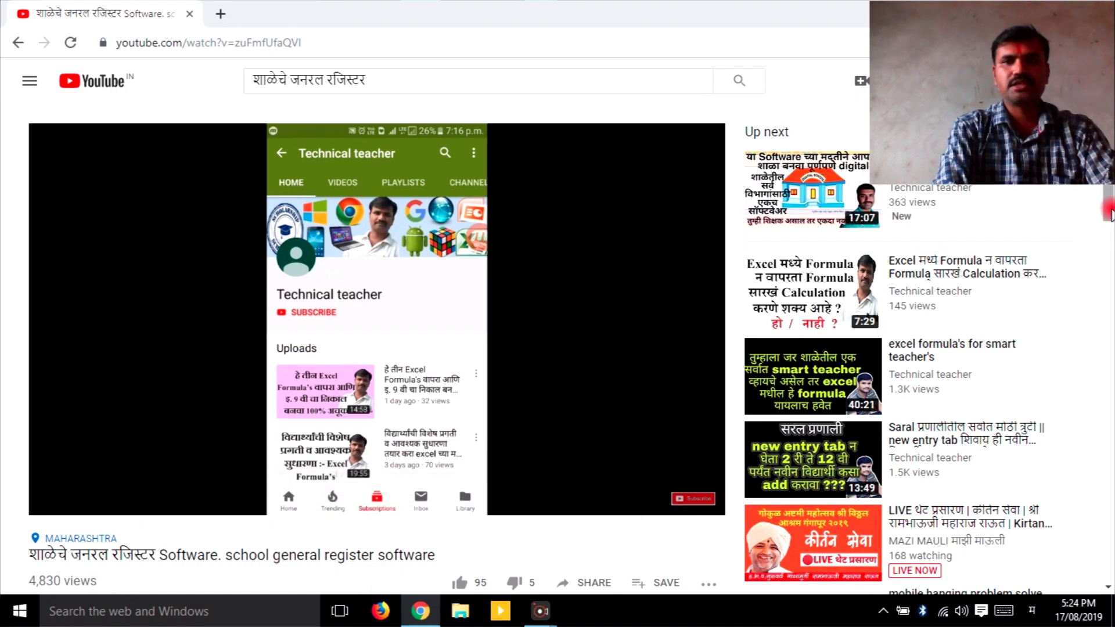
scroll(1109, 223, down, 5)
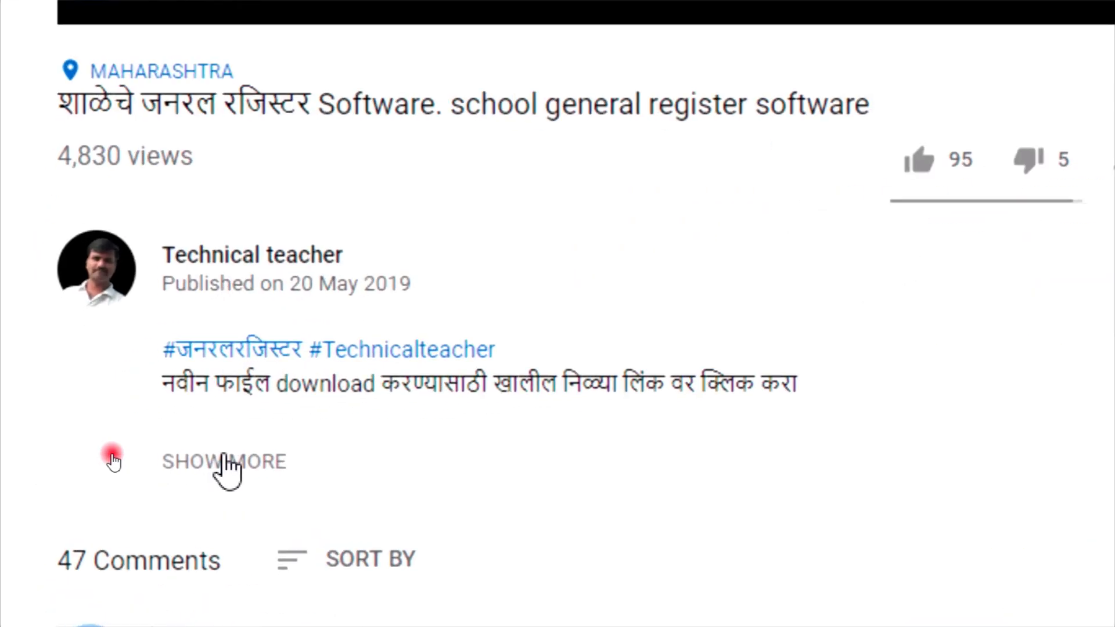
click(113, 459)
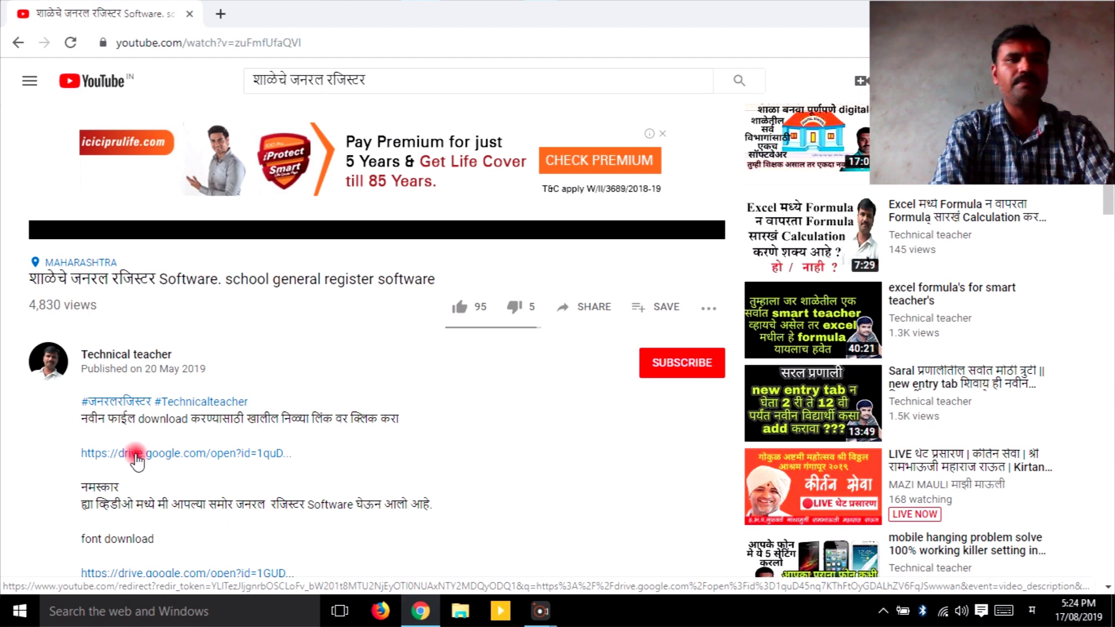
click(137, 459)
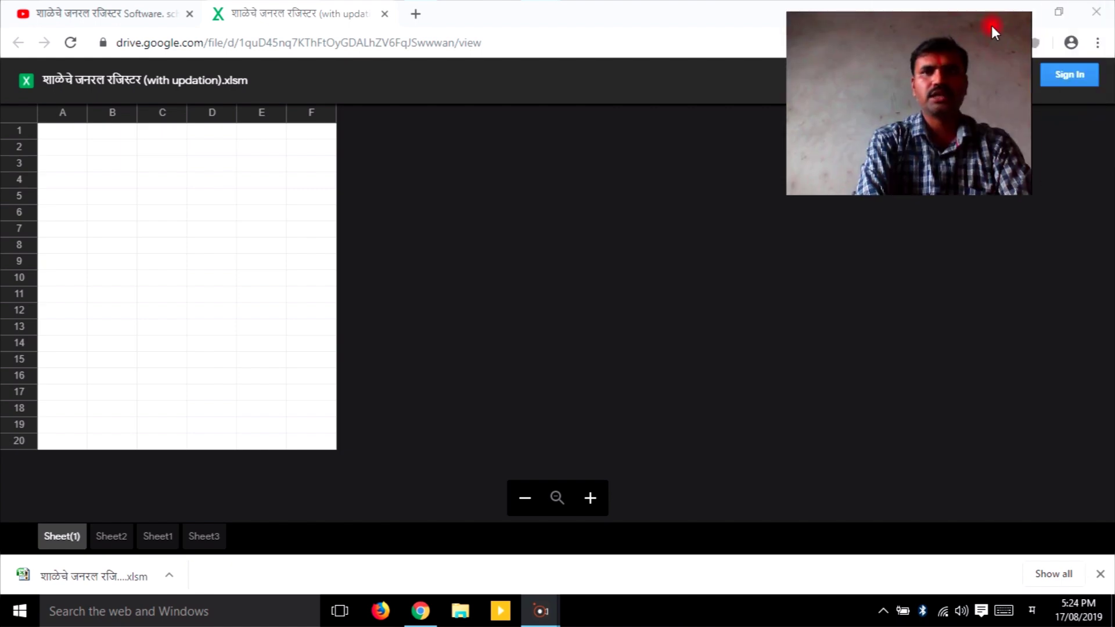
Step: Open the downloaded general register .xlsm in Excel, then close it, saving changes
click(88, 575)
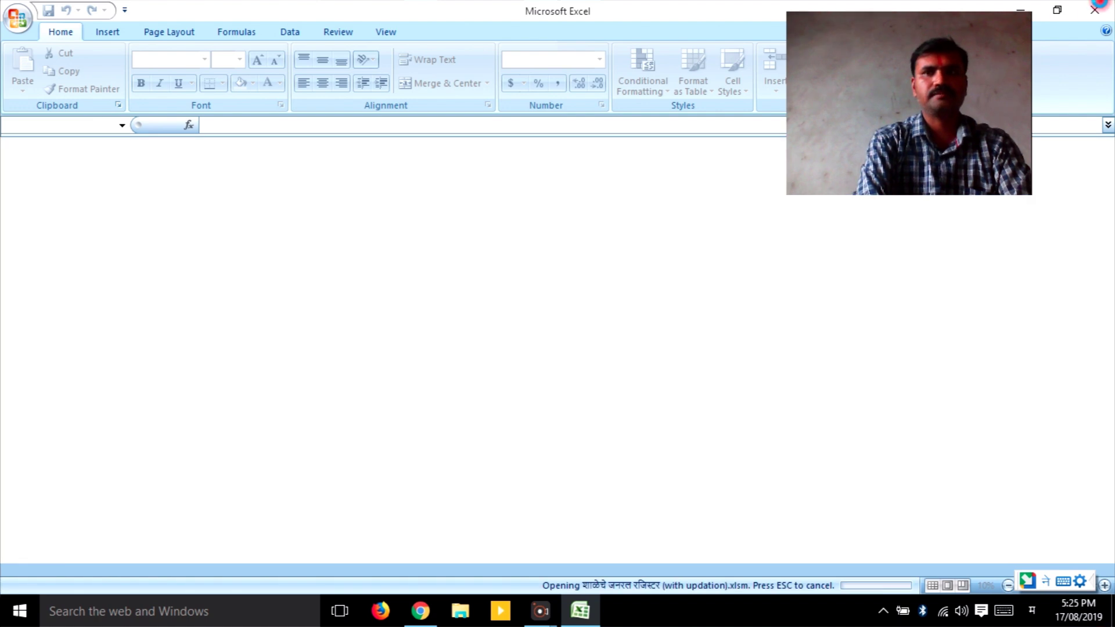
click(1098, 8)
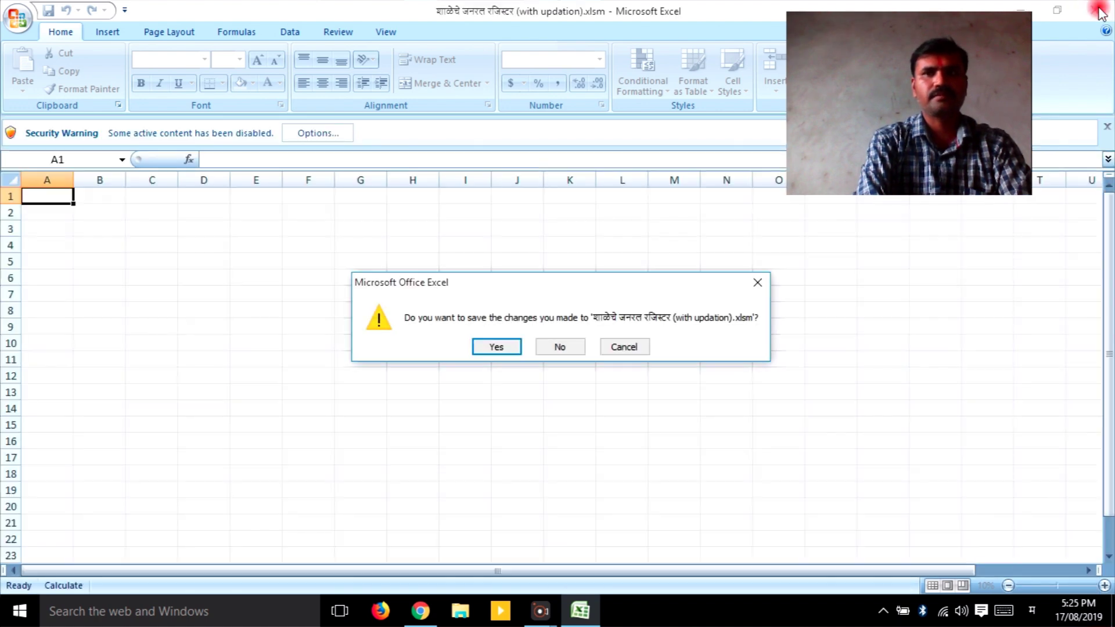
click(607, 349)
click(1095, 9)
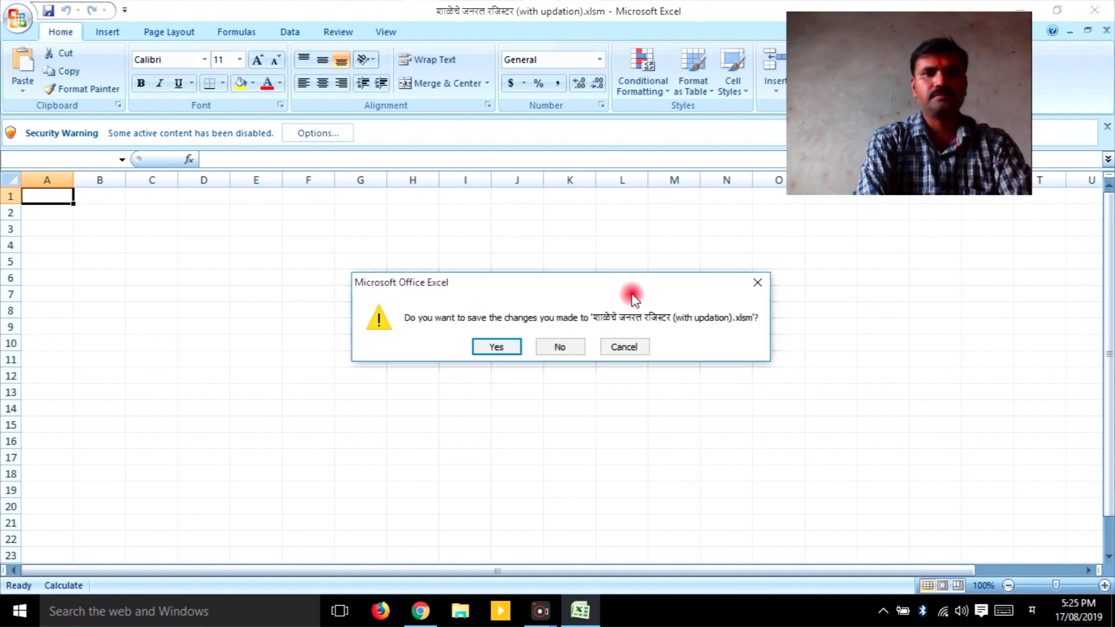
click(496, 348)
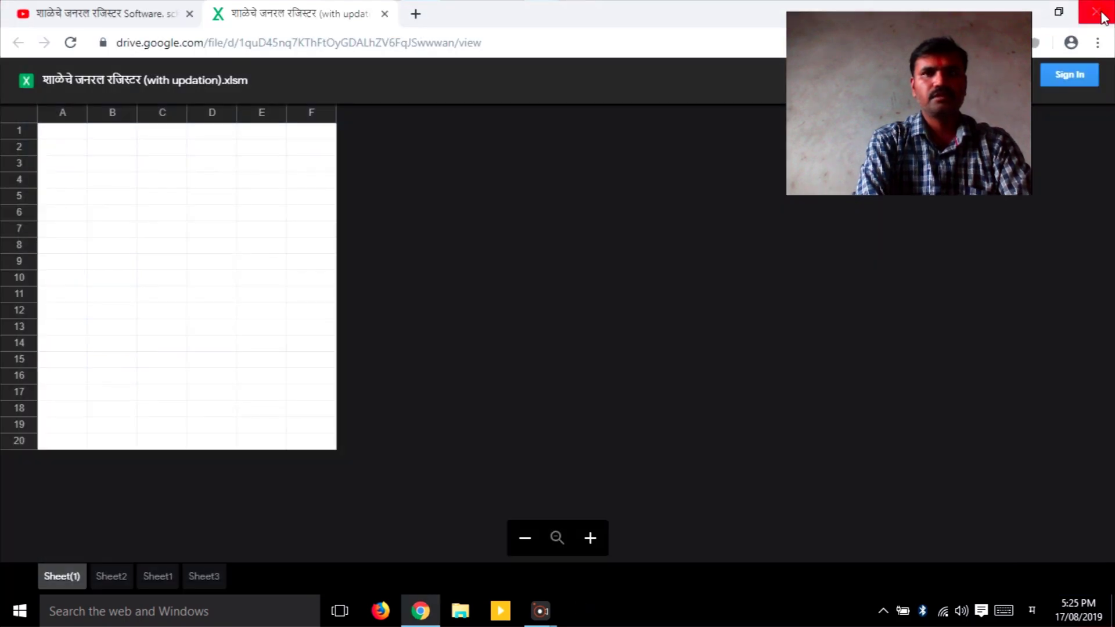
Step: Close Chrome and reopen the general register .xlsm from This PC's Downloads folder
click(1103, 17)
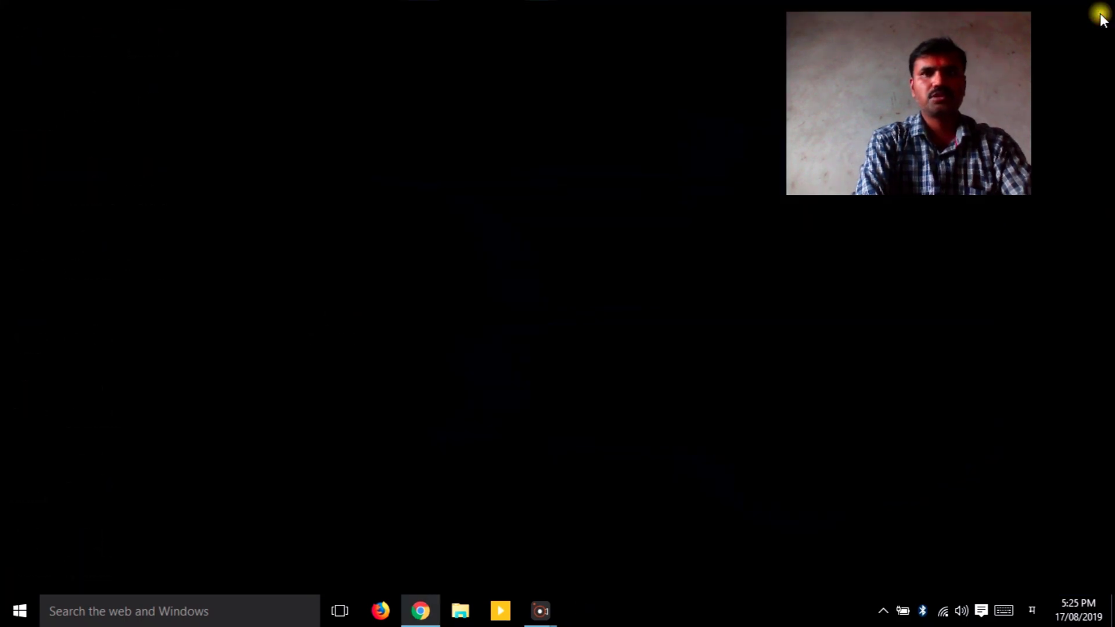
double_click(45, 22)
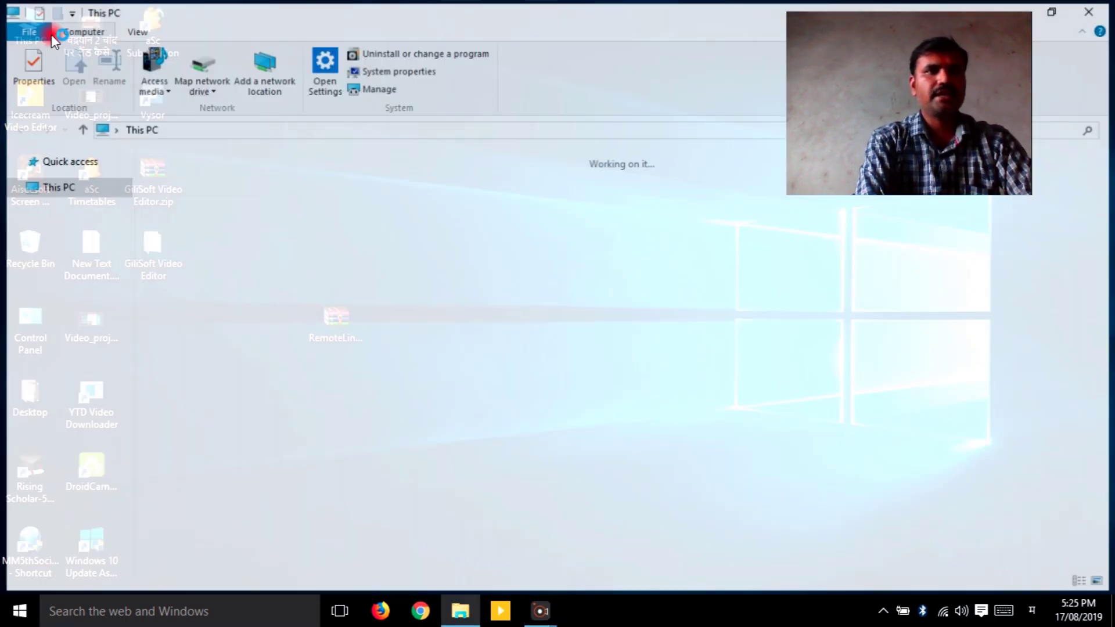
click(65, 273)
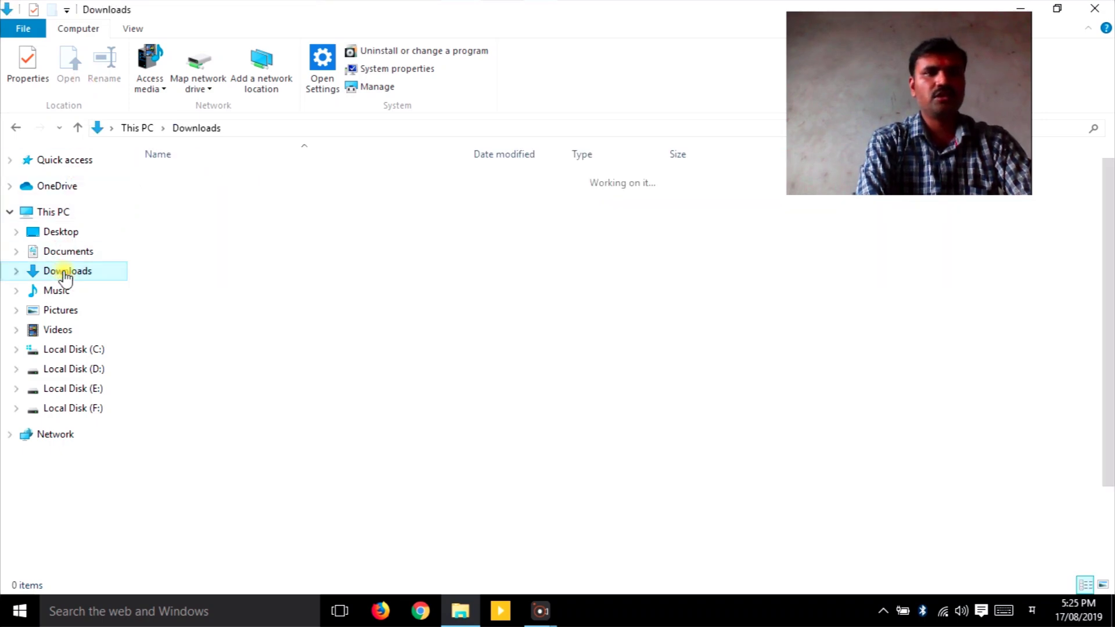
click(201, 296)
key(m)
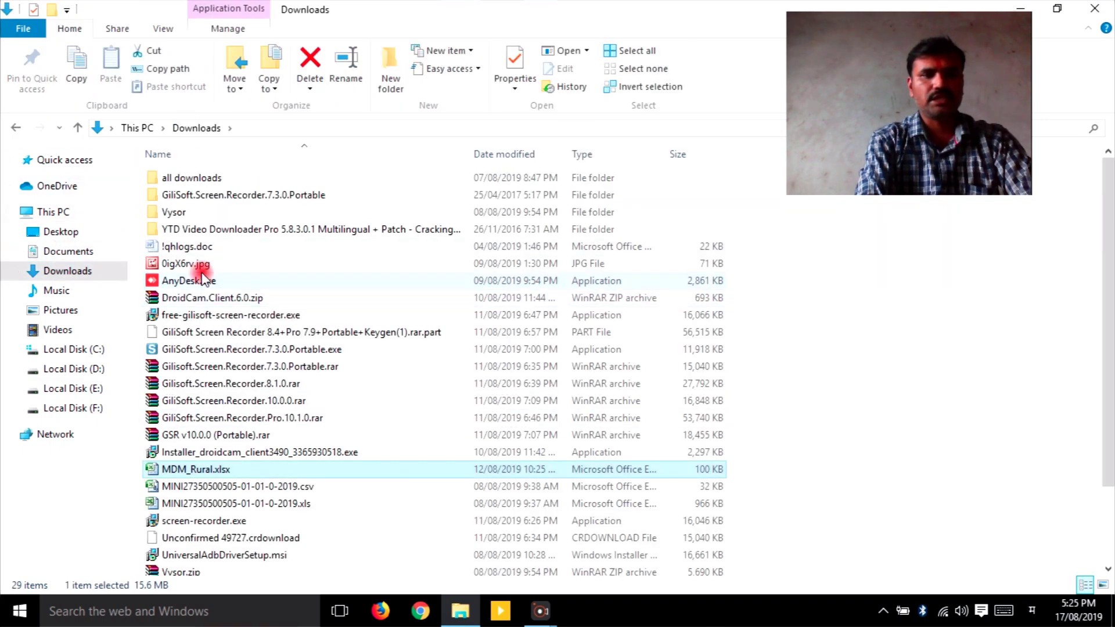
key(End)
key(Return)
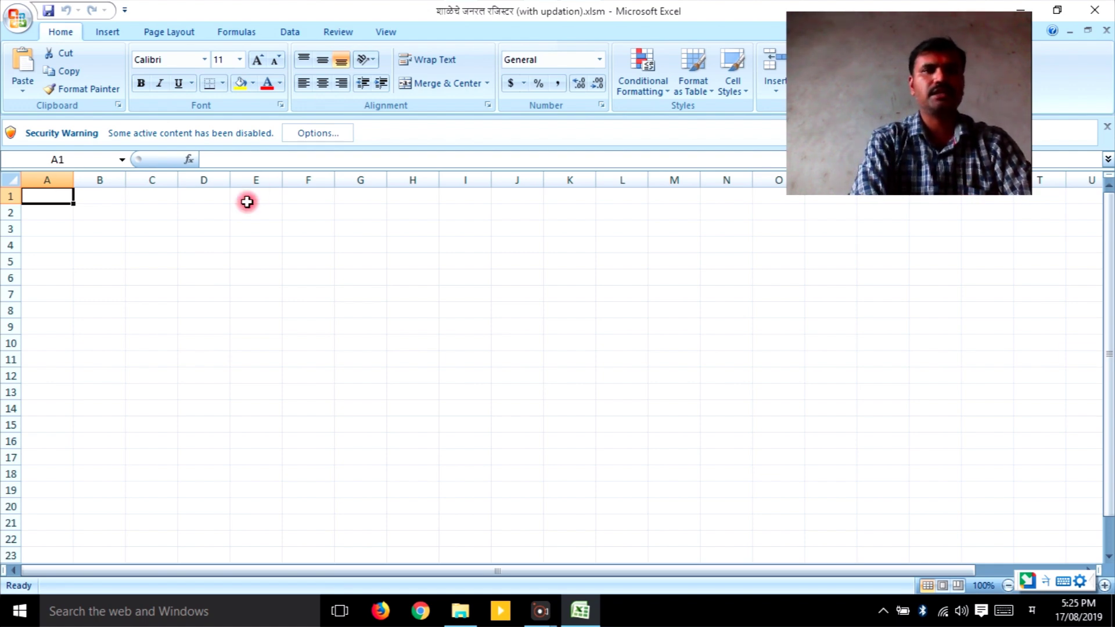
Step: Enable the workbook's macros, close the School General Register form, and select the workbook file
click(326, 134)
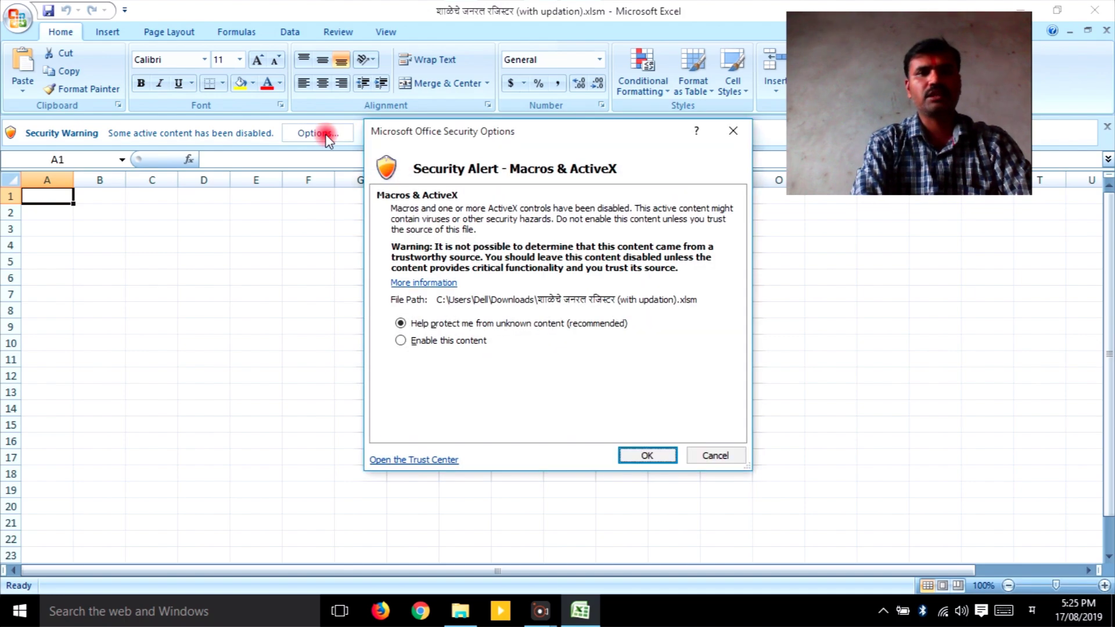
click(647, 456)
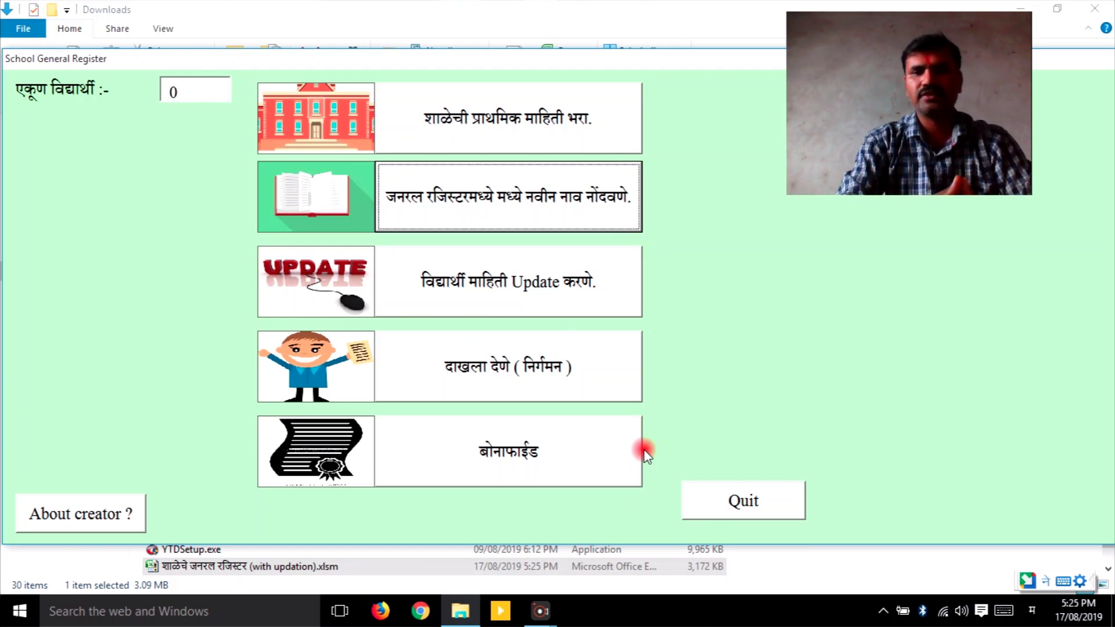
mouse_move(930, 130)
mouse_down()
mouse_move(996, 129)
mouse_move(941, 151)
mouse_up()
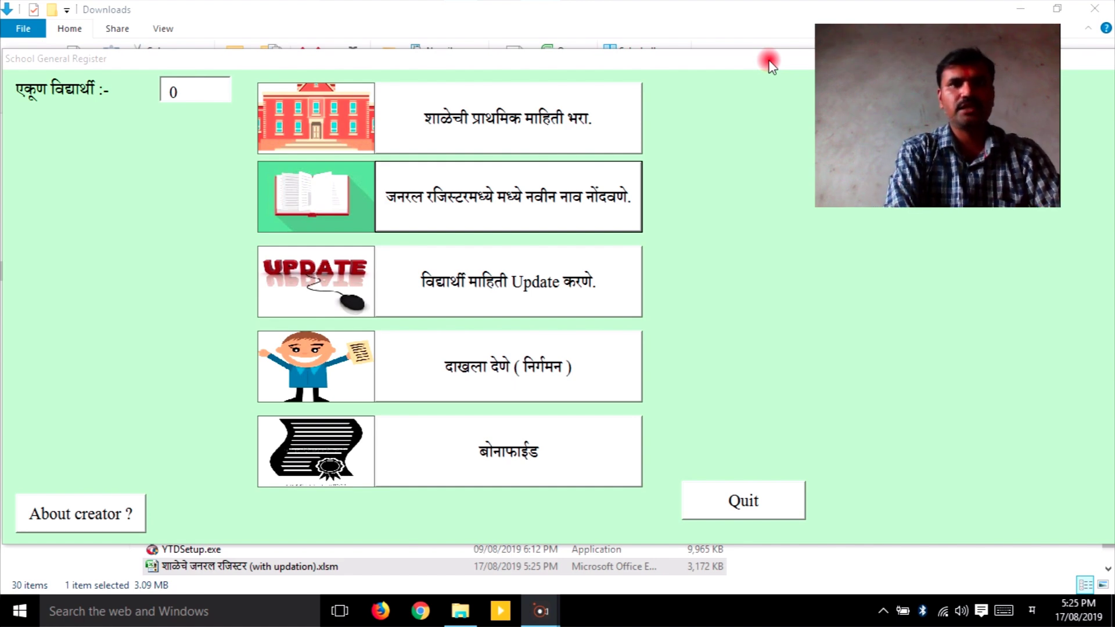
drag(770, 60, 184, 83)
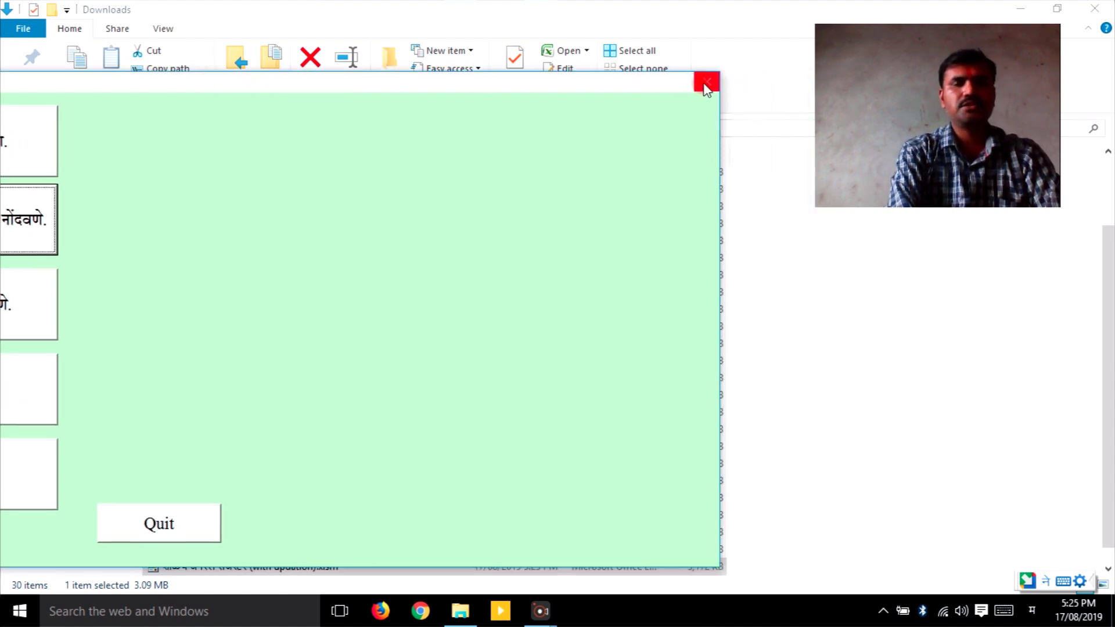
click(705, 84)
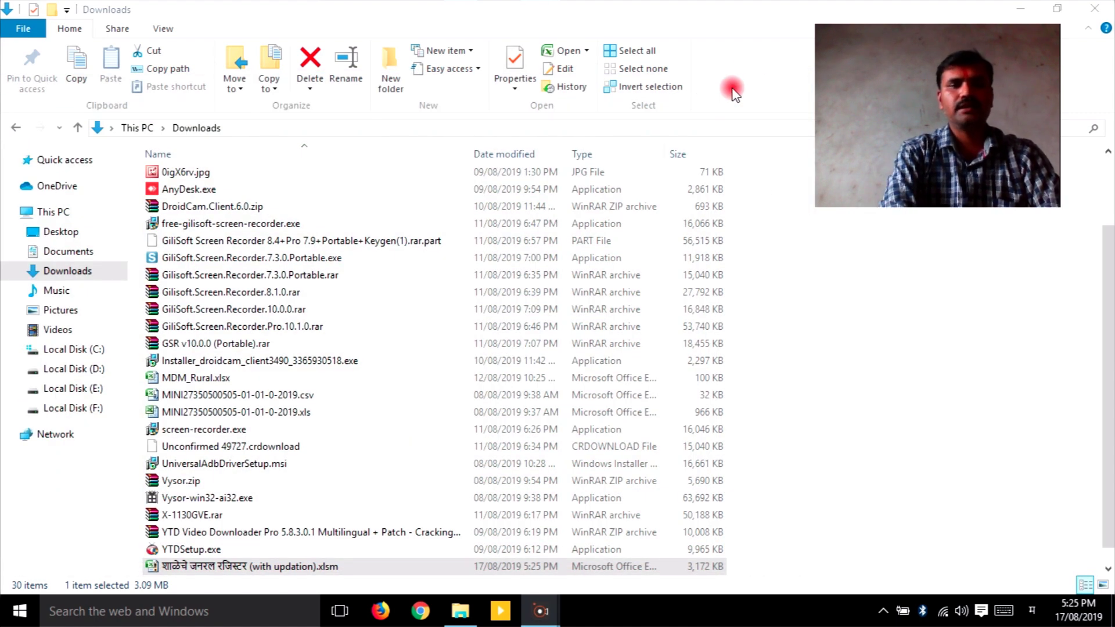
click(254, 568)
Step: Open the general register workbook again, declining to reopen the already-open copy
double_click(251, 568)
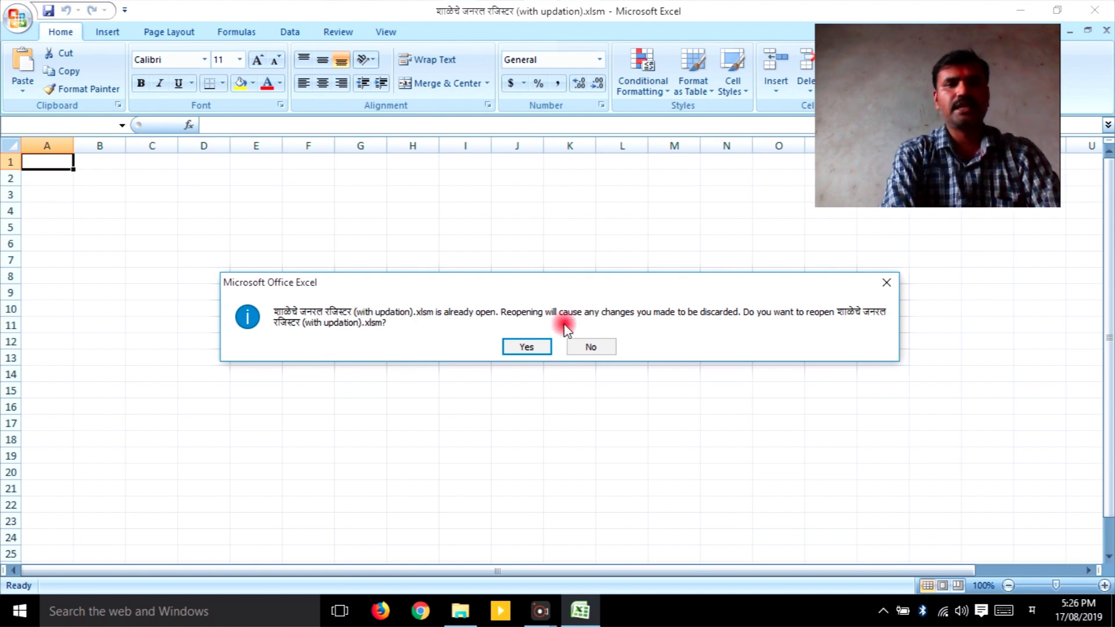
click(589, 348)
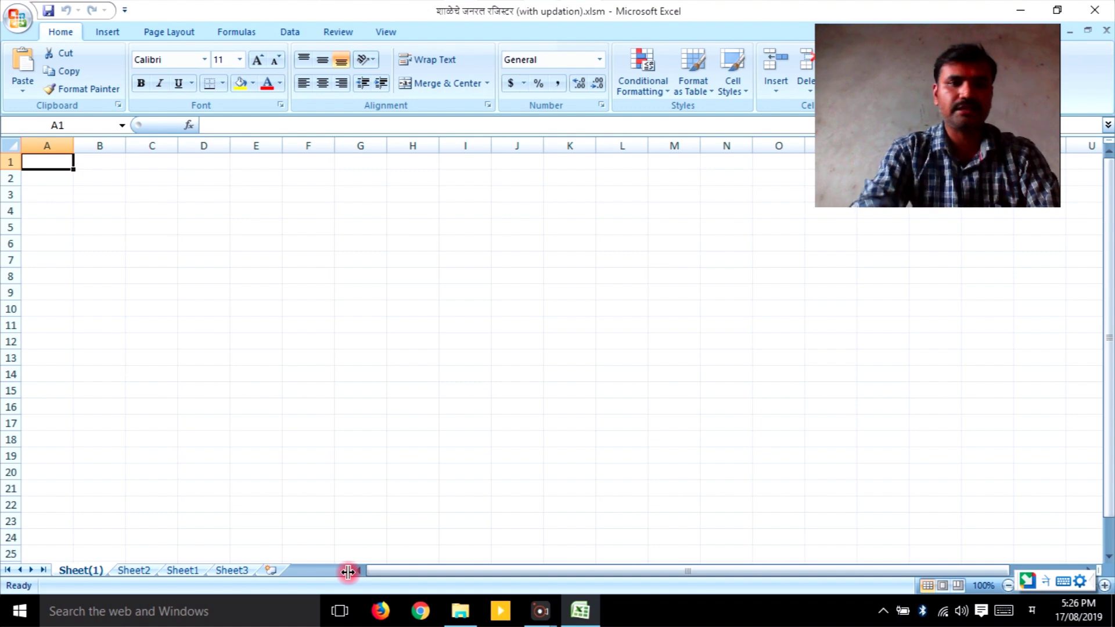
Step: Unhide Sheet4 from the Sheet2 tab's context menu
click(133, 572)
right_click(134, 572)
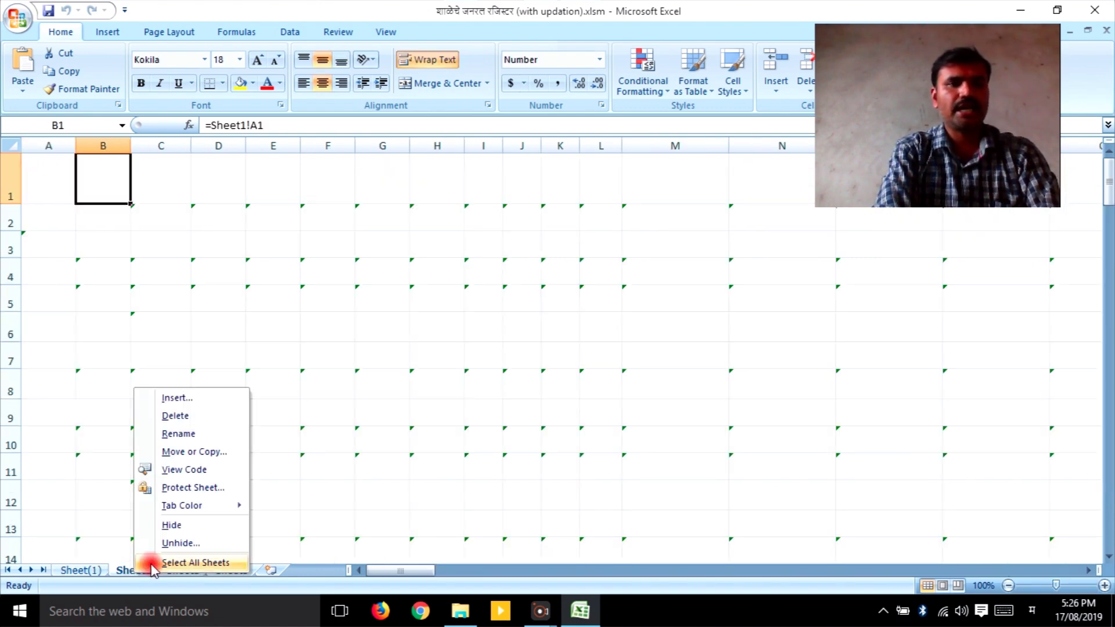
click(181, 544)
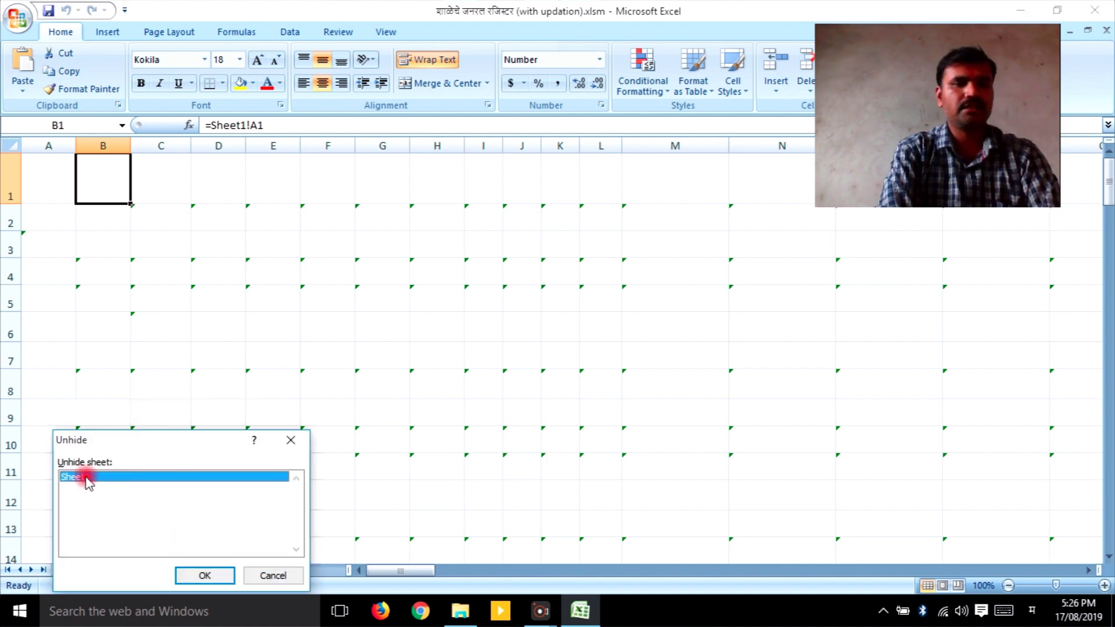
click(205, 575)
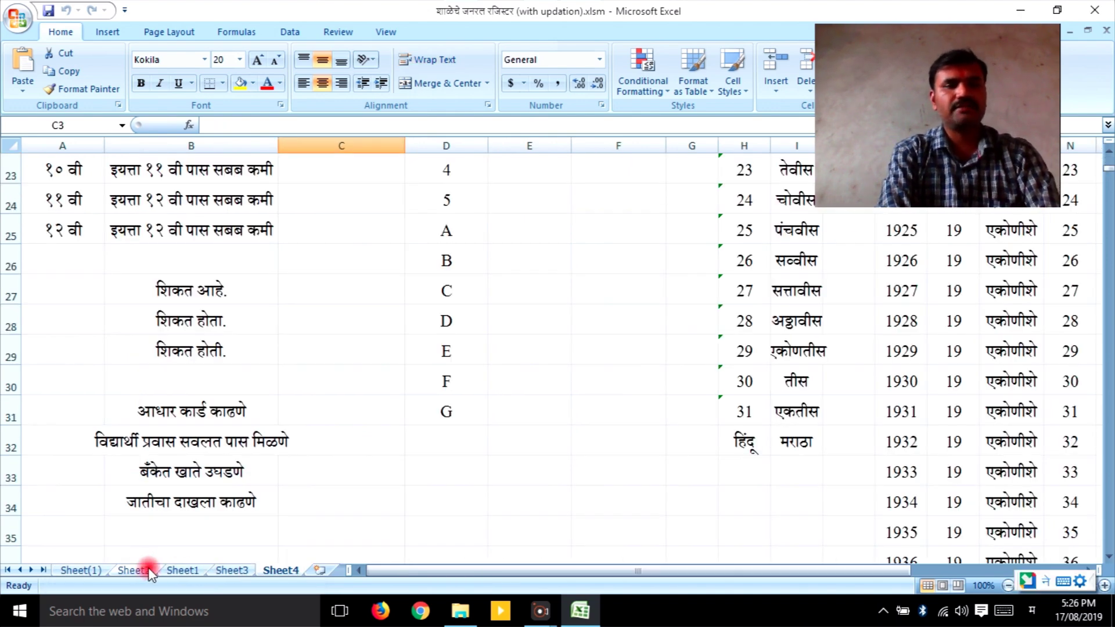
Step: Look over the blank Sheet(1), Sheet2's formulas and Sheet1's register header table in turn
click(92, 570)
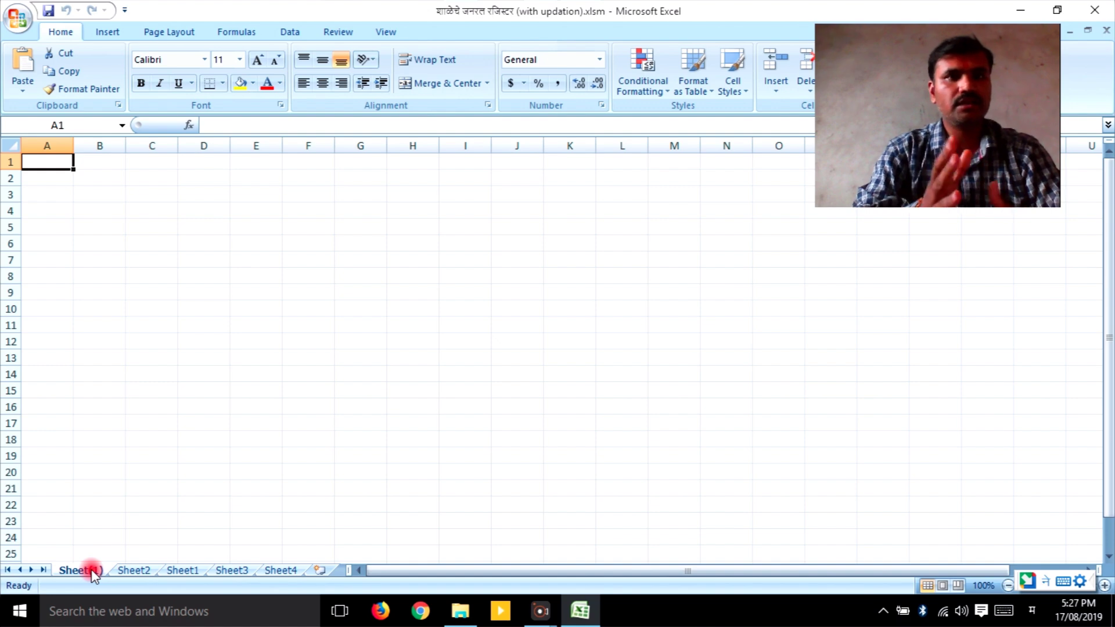
click(133, 569)
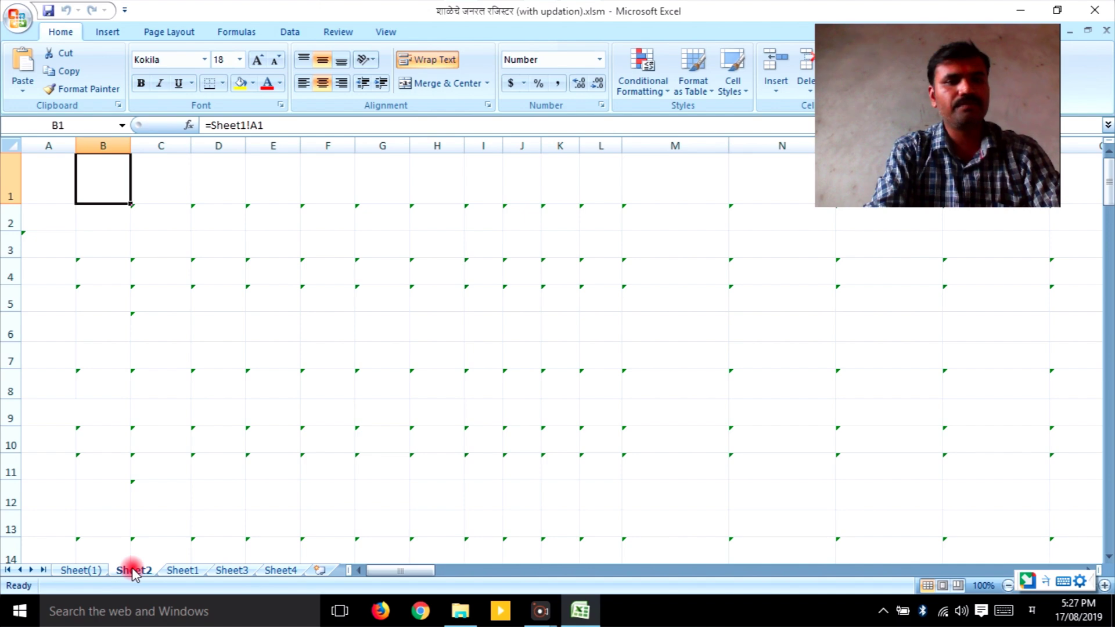
click(171, 571)
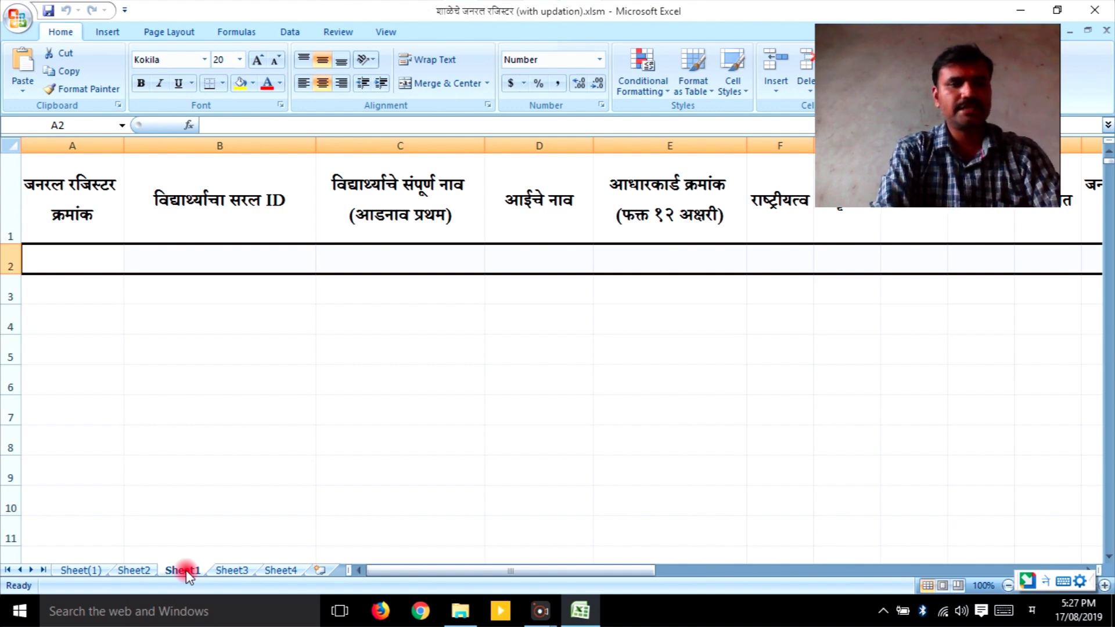
Step: Select all of Sheet2, set its font colour to Automatic, and return to cell A1
click(150, 573)
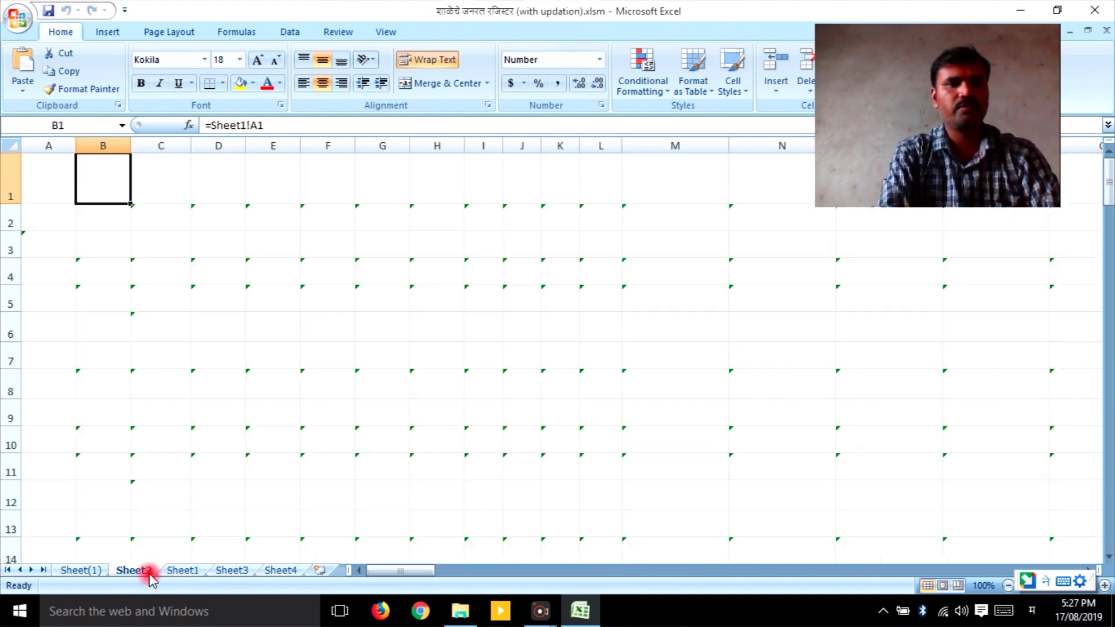
click(8, 147)
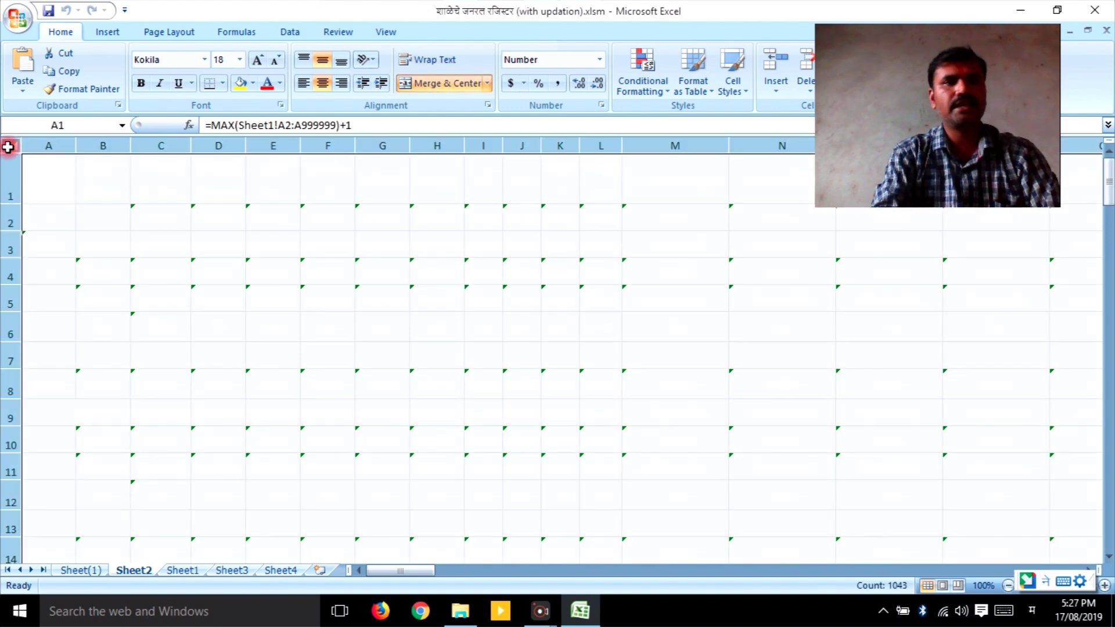
click(280, 83)
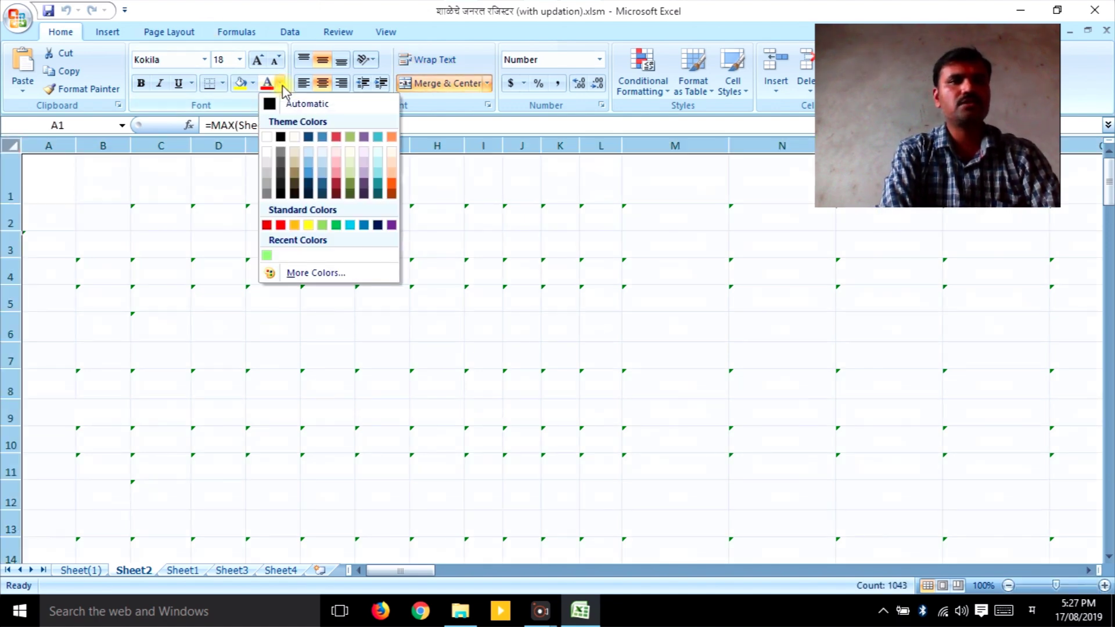
click(312, 106)
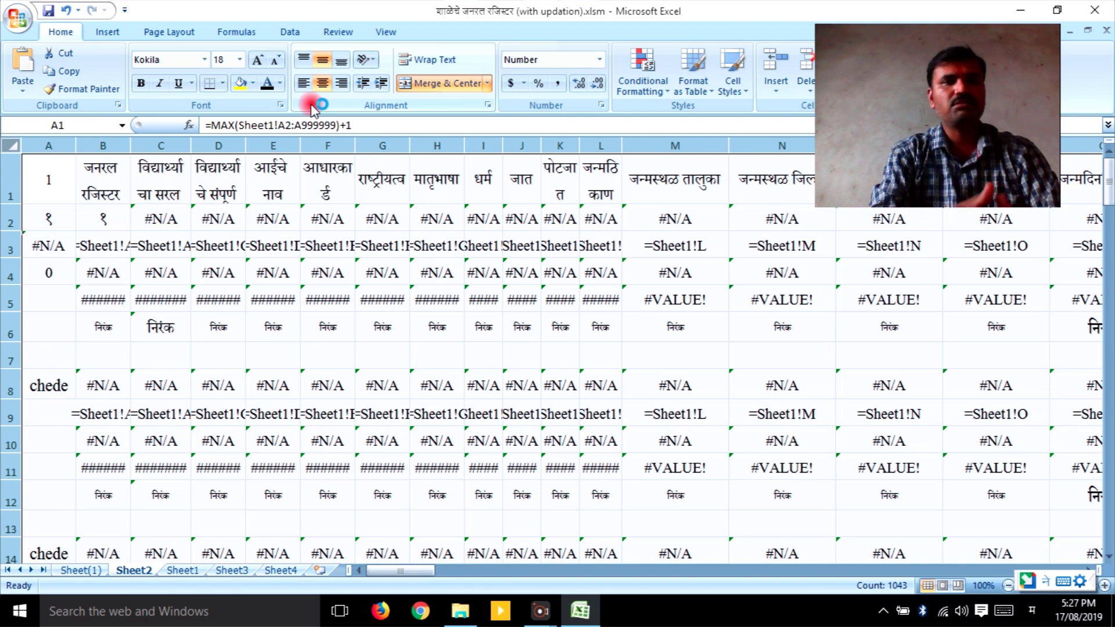
click(55, 180)
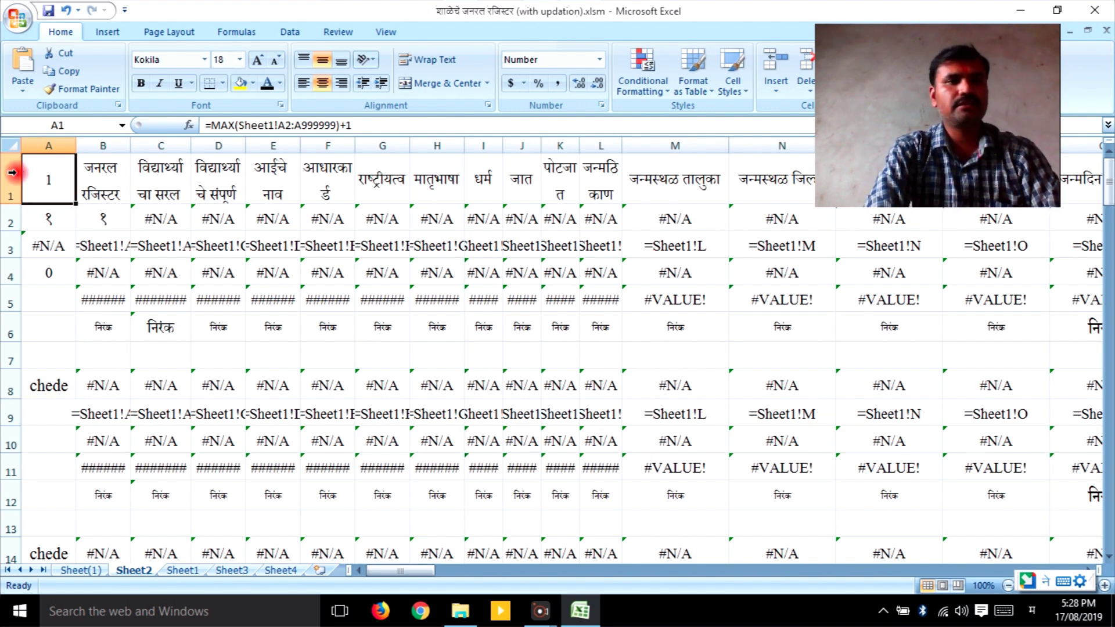
drag(10, 180, 5, 317)
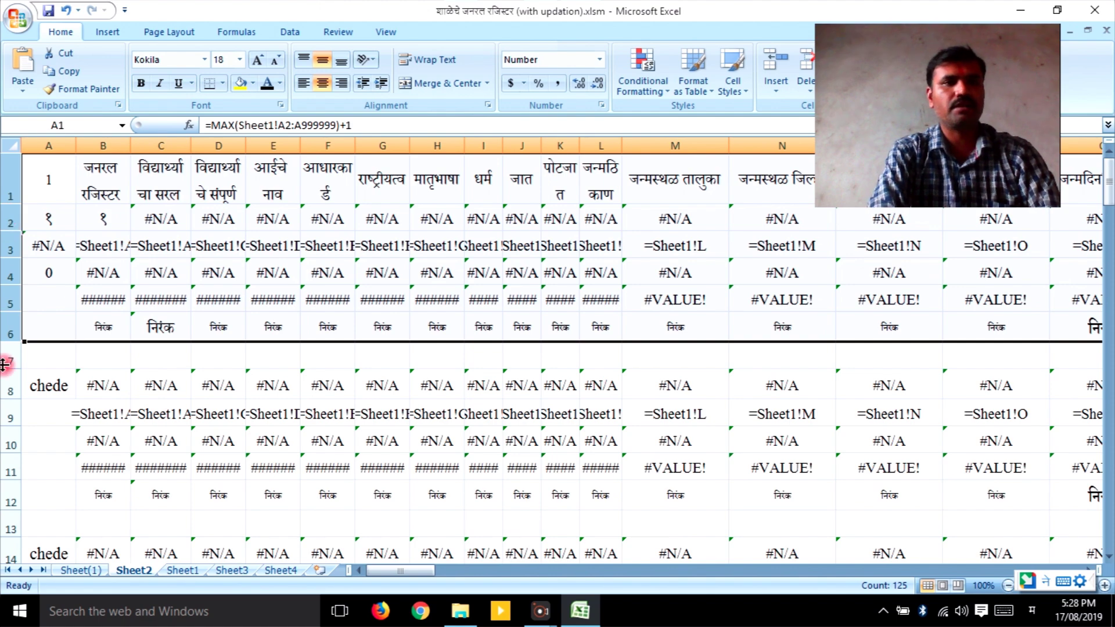
drag(5, 386, 6, 499)
drag(7, 549, 23, 472)
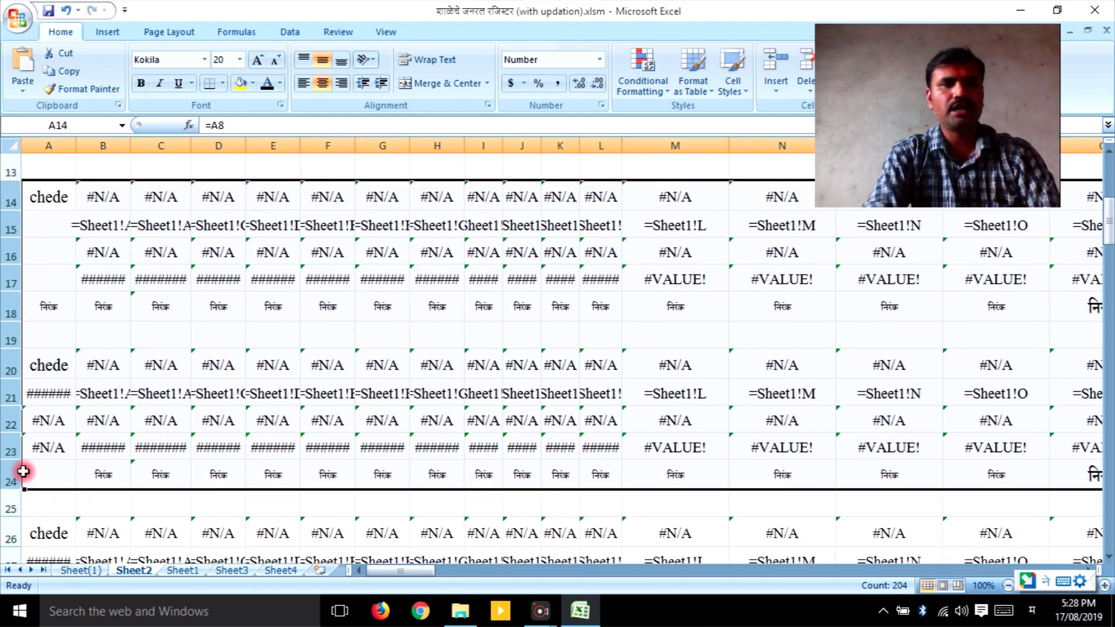
mouse_move(11, 532)
mouse_down()
mouse_move(4, 575)
mouse_move(13, 453)
mouse_up()
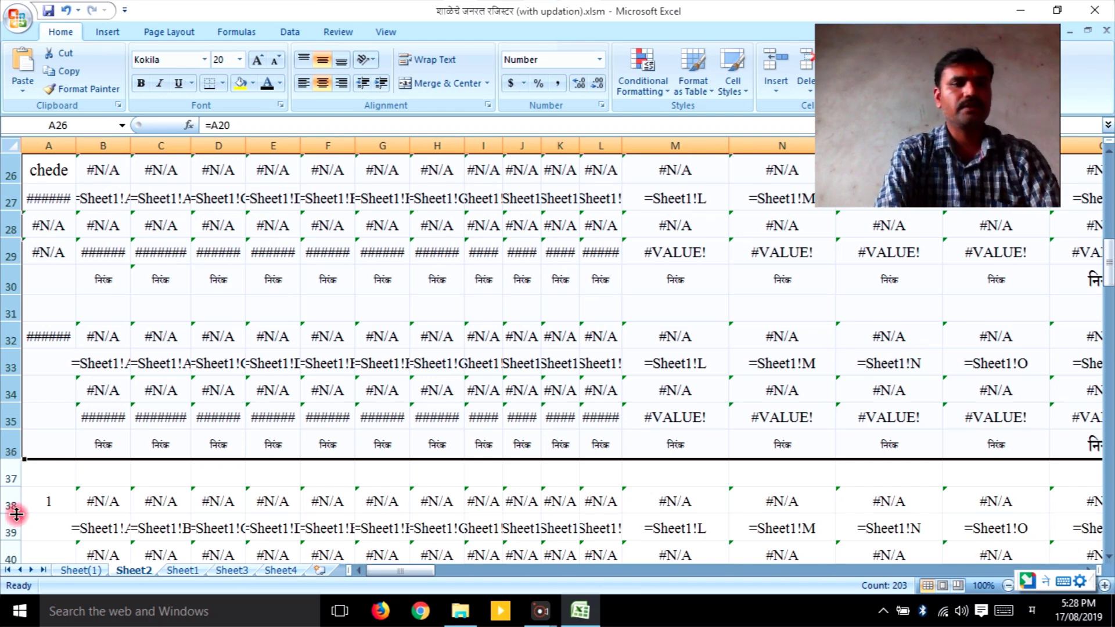
mouse_move(10, 503)
mouse_down()
mouse_move(8, 572)
mouse_move(23, 499)
mouse_up()
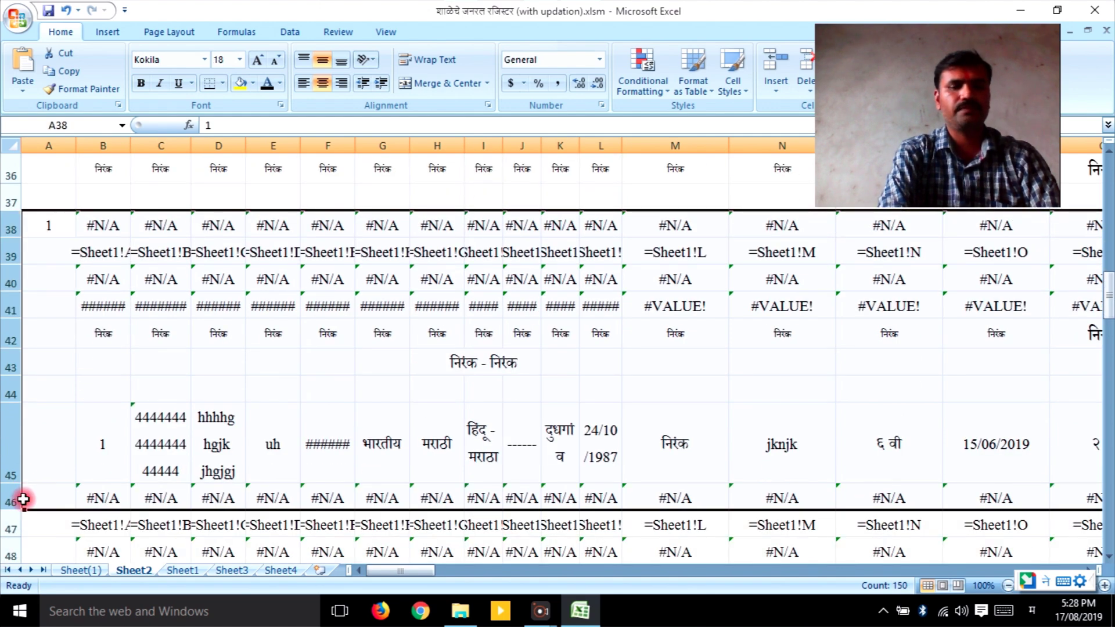
click(109, 231)
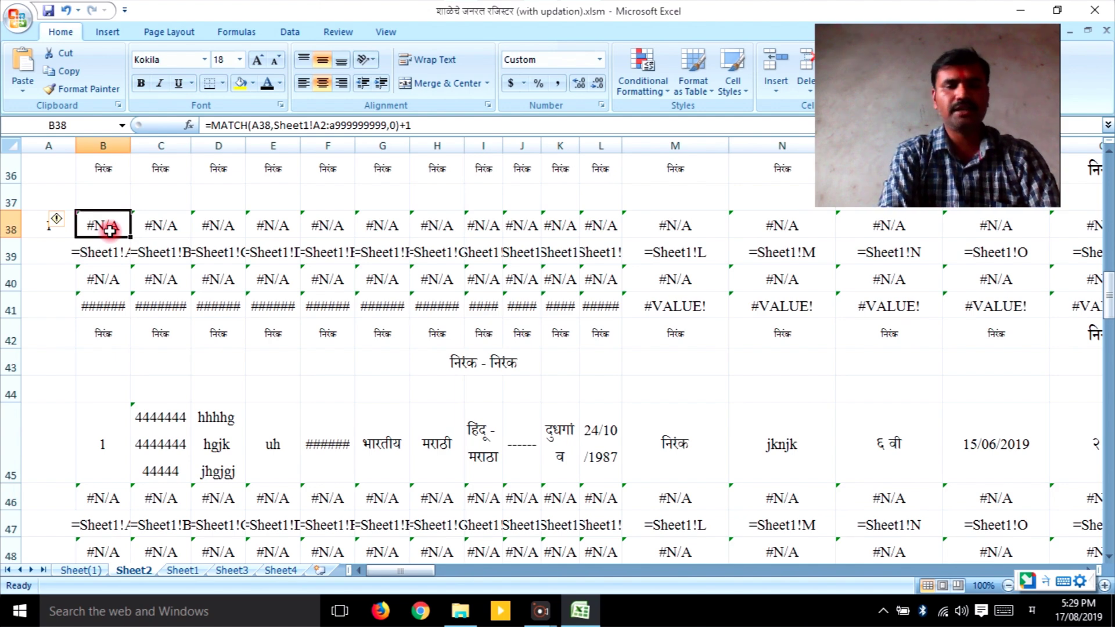
key(Right)
key(Right)
key(Right)
key(Down)
key(Down)
key(Down)
key(Down)
key(Down)
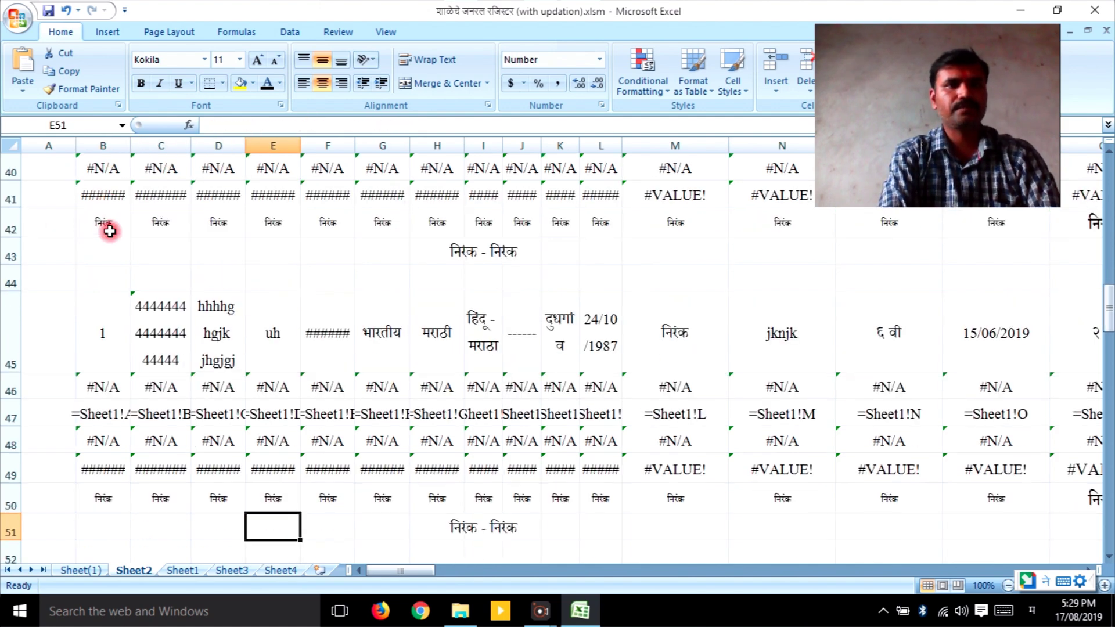
key(Down)
key(Down)
key(Down)
key(Down)
key(Down)
key(Down)
key(Down)
key(Down)
key(Down)
key(Down)
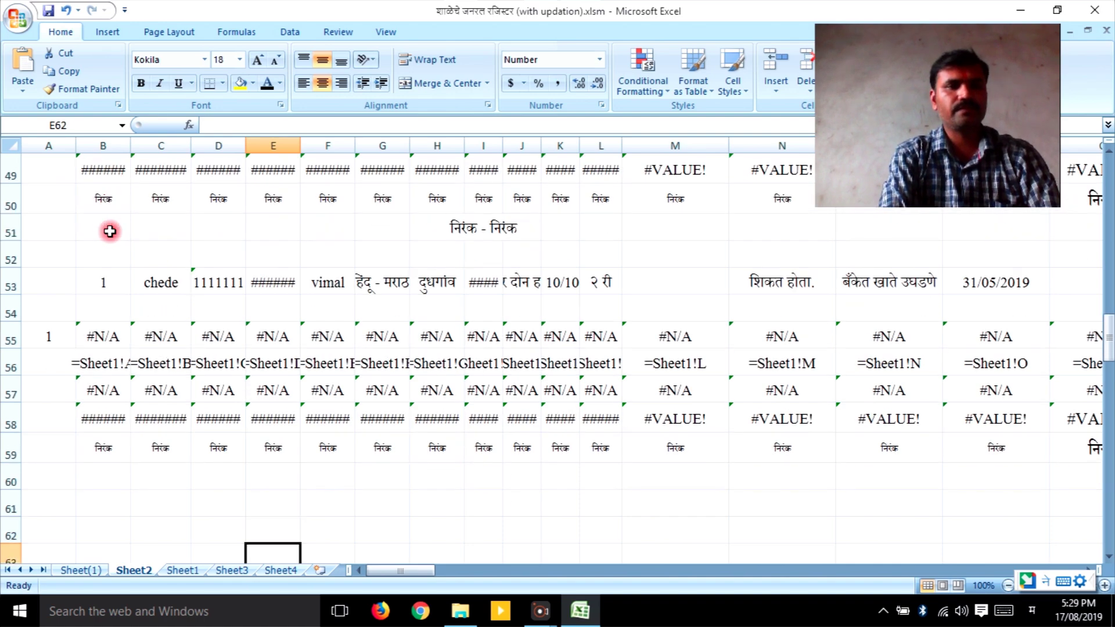
key(Down)
key(Down)
key(Down)
key(Down)
key(Down)
key(Down)
key(Down)
key(Down)
key(Down)
key(Down)
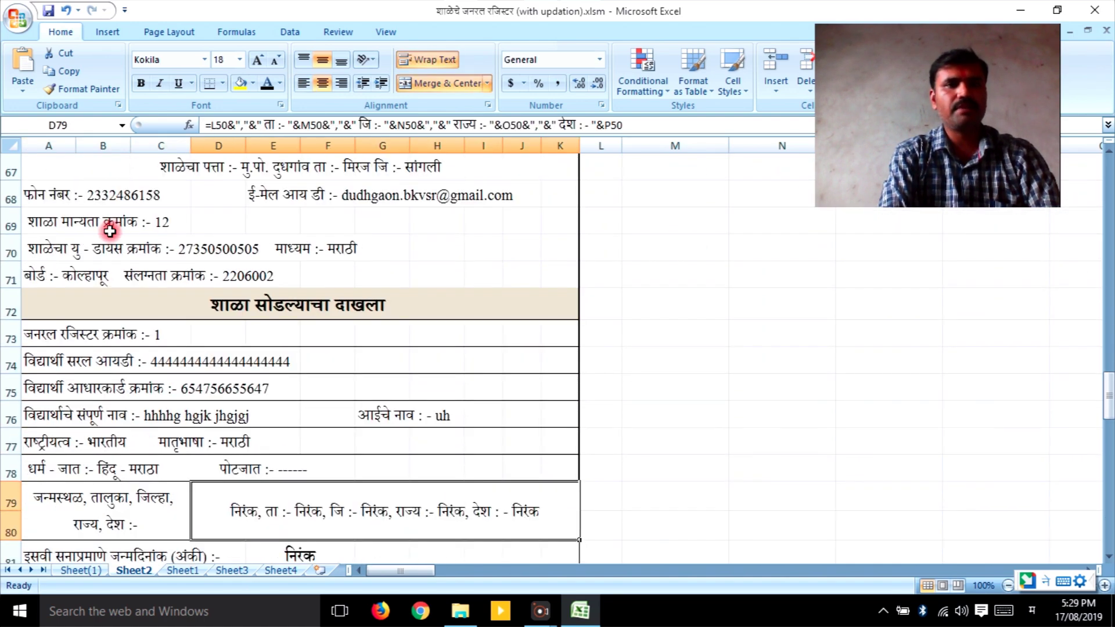
key(Up)
key(Up)
key(Up)
key(Up)
key(Up)
key(Up)
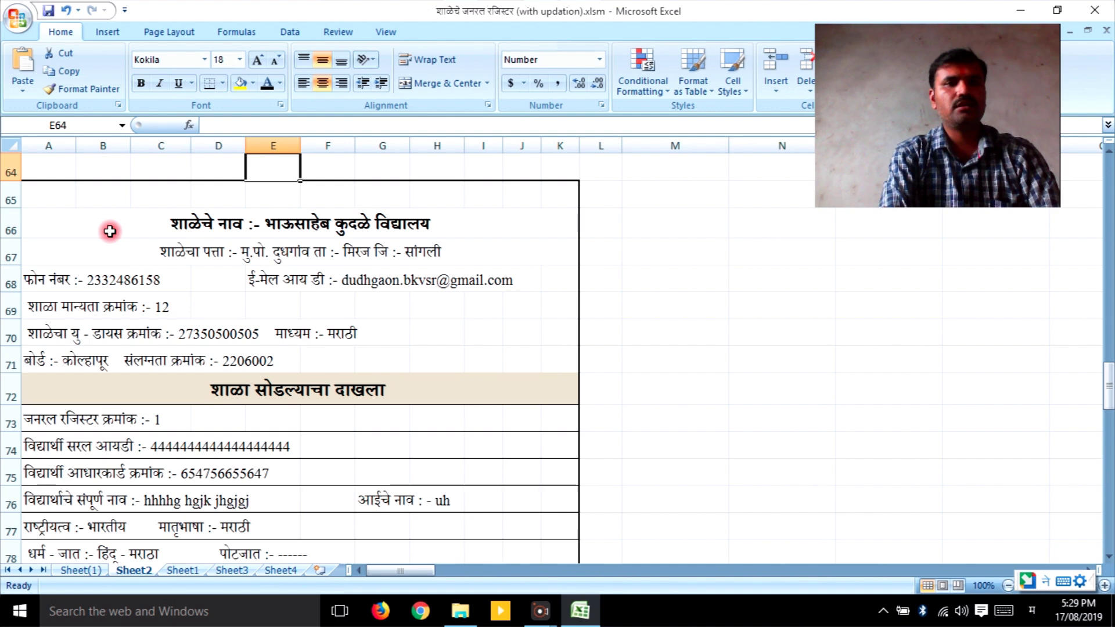
key(Up)
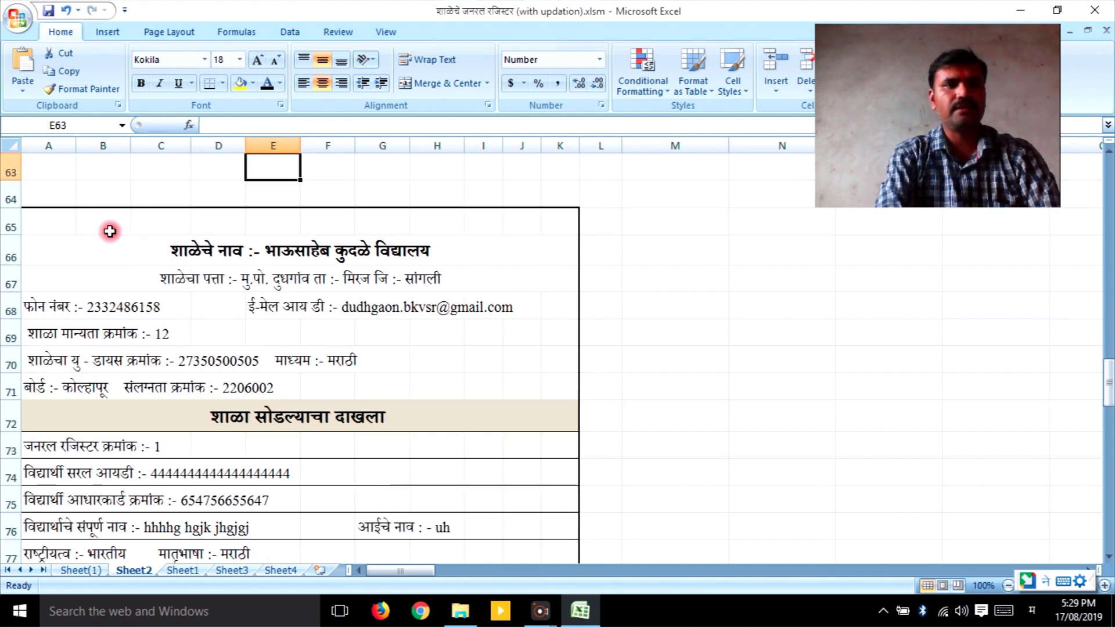
click(70, 217)
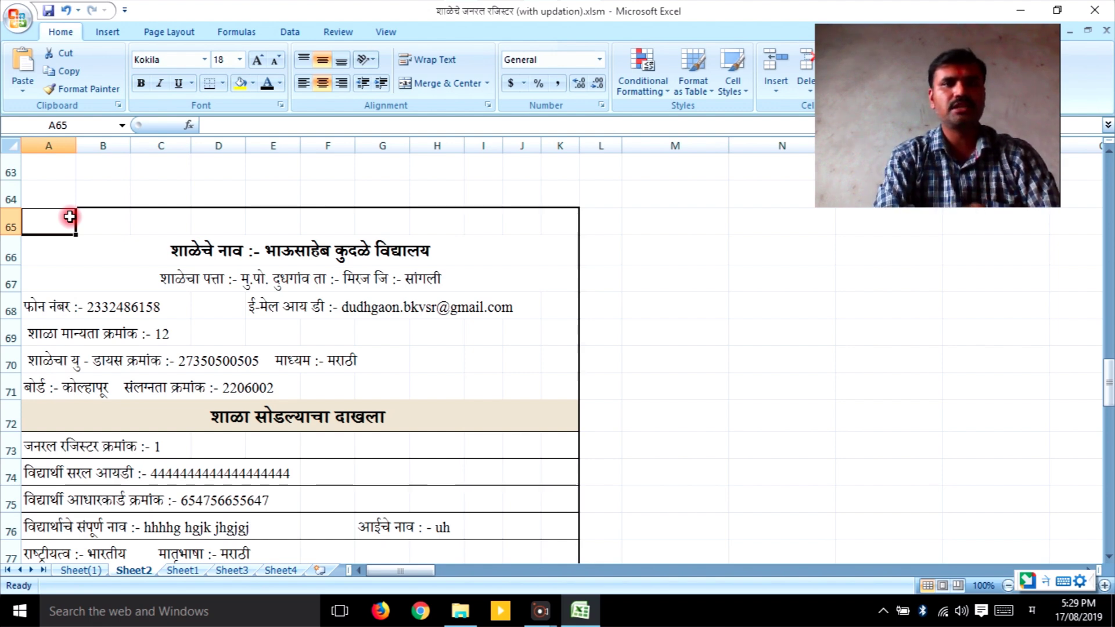
click(117, 259)
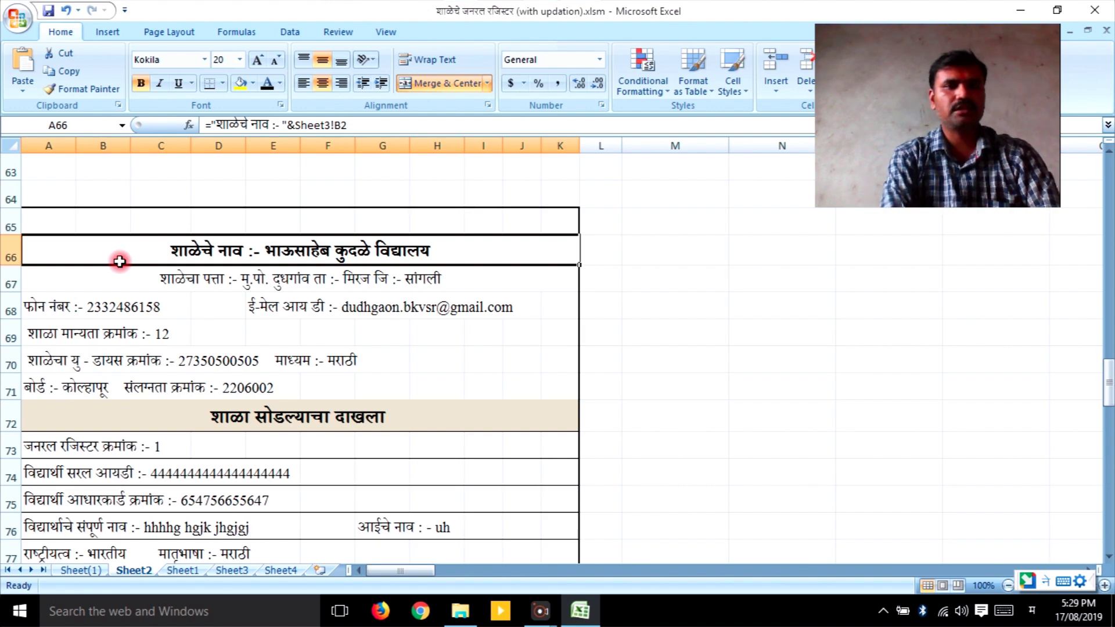
key(Down)
key(Down)
key(Down)
key(Down)
key(Down)
key(Down)
key(Down)
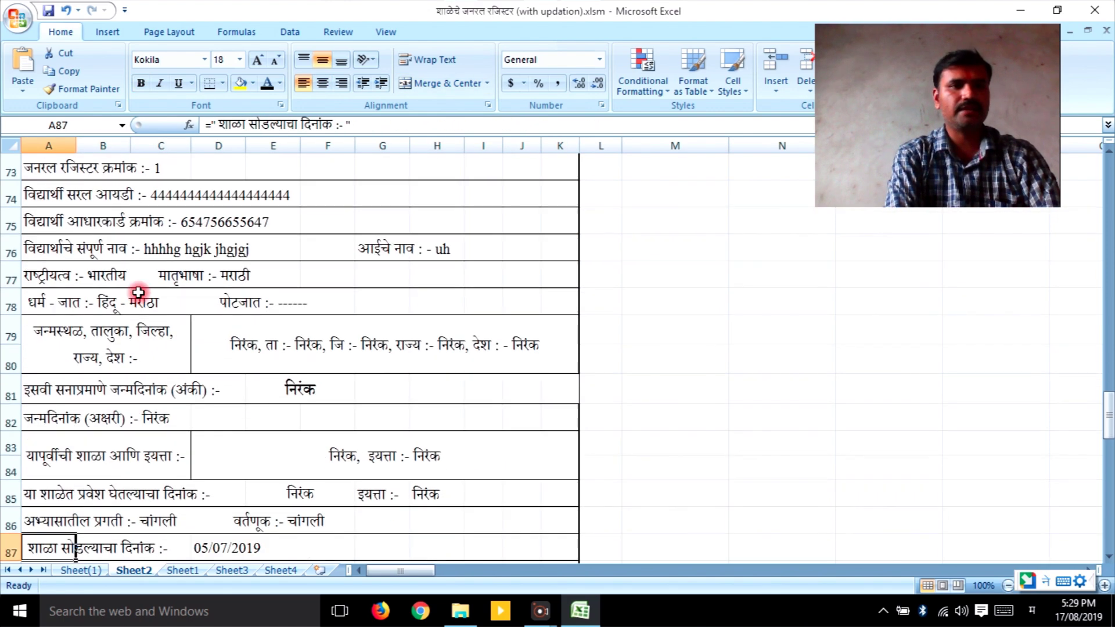
key(Down)
key(Down)
key(Down)
key(Down)
key(Down)
key(Down)
key(Down)
key(Down)
key(Down)
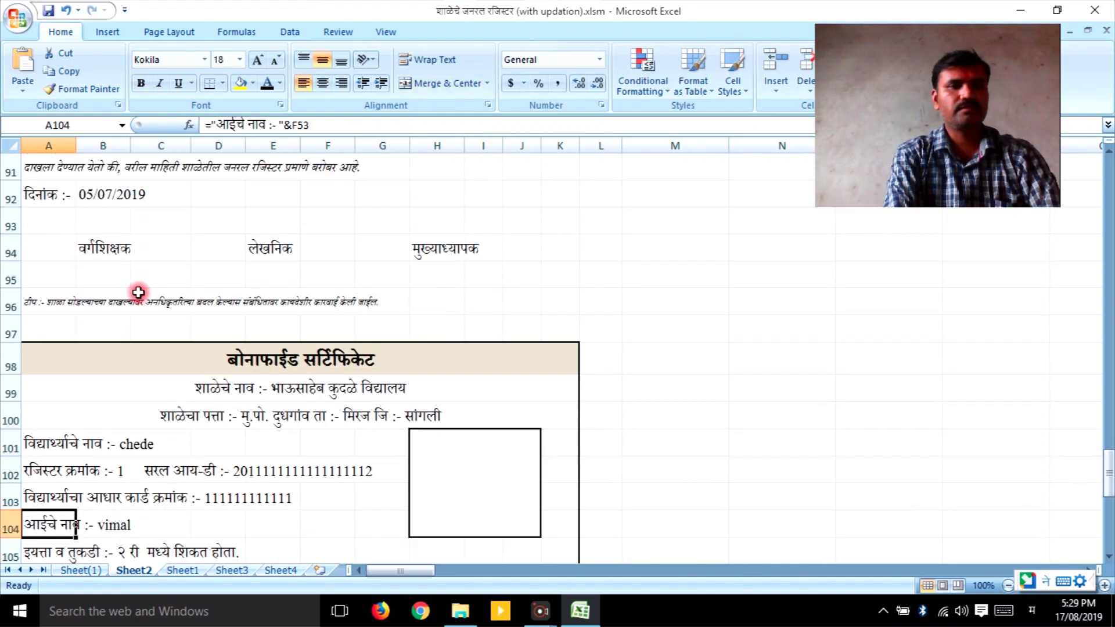
key(Down)
key(Down)
key(Down)
key(Down)
click(179, 258)
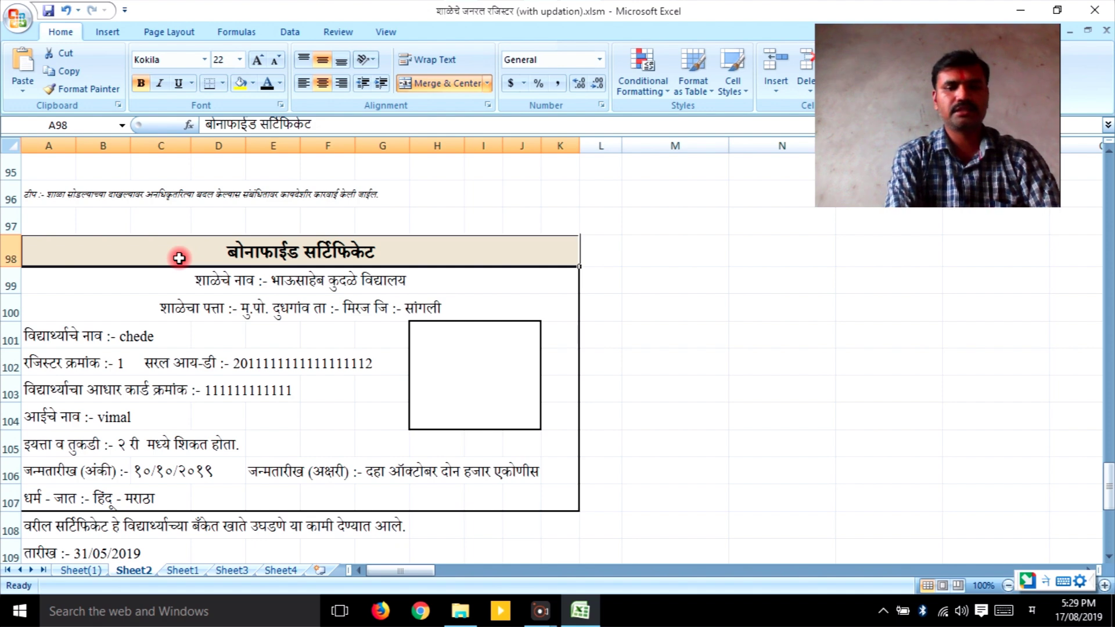
key(Down)
key(Down)
key(Down)
key(Down)
key(Down)
key(Down)
key(Down)
key(Down)
key(Down)
key(Down)
key(Down)
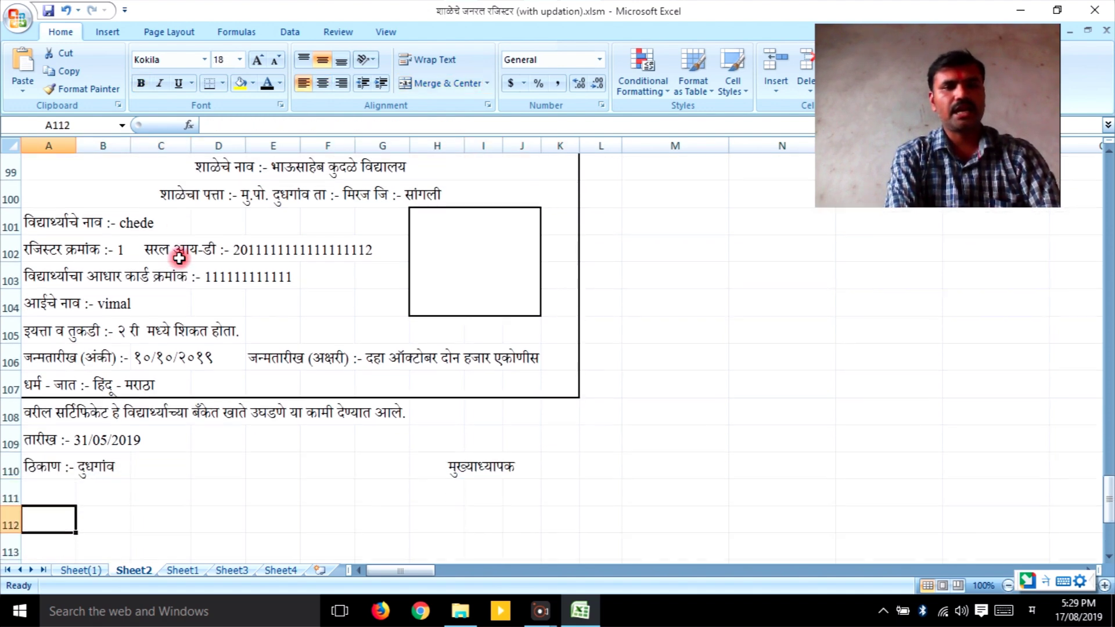
key(Down)
key(Down)
key(Down)
key(Down)
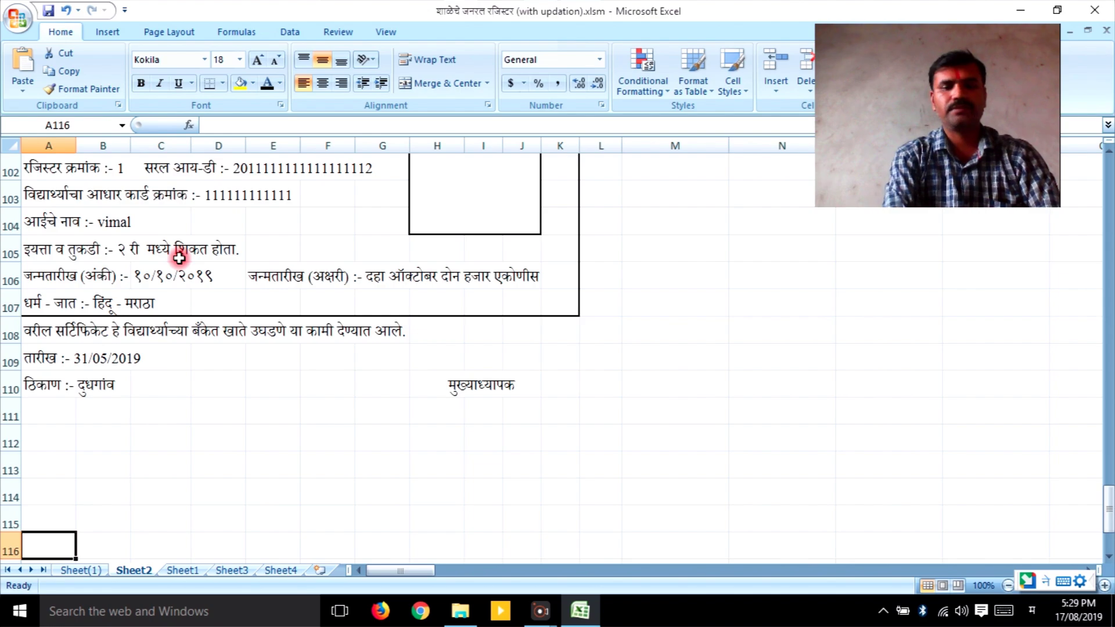
key(Up)
key(Up)
key(Up)
key(Up)
key(Up)
key(Up)
key(Up)
key(Up)
key(Up)
key(Up)
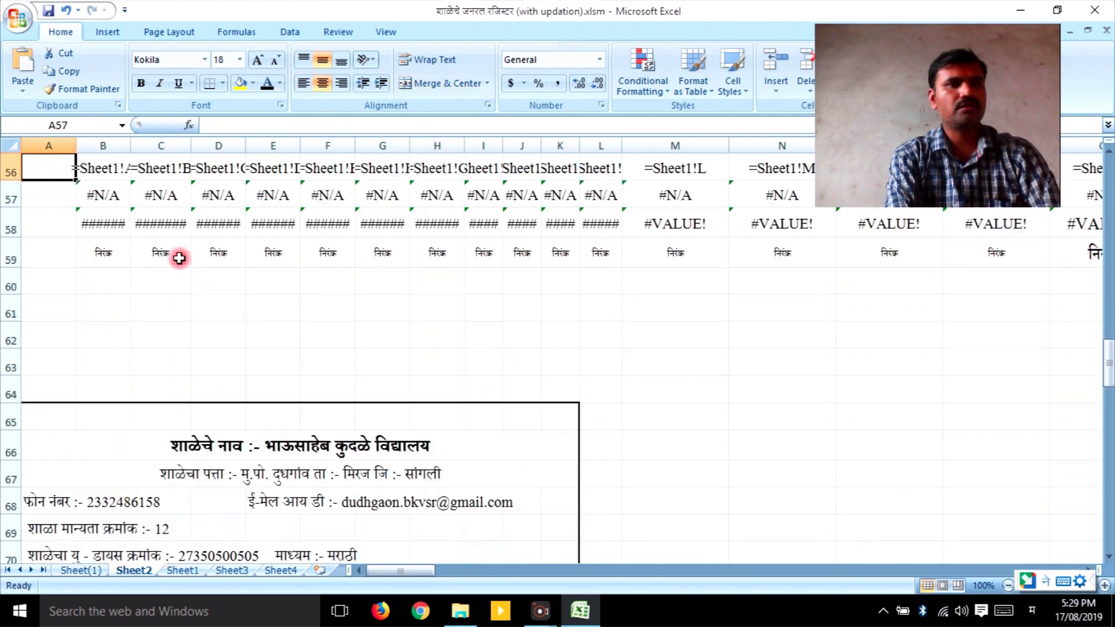
key(Up)
key(Up)
key(Up)
key(Up)
key(Up)
key(Up)
key(Up)
key(Up)
key(Up)
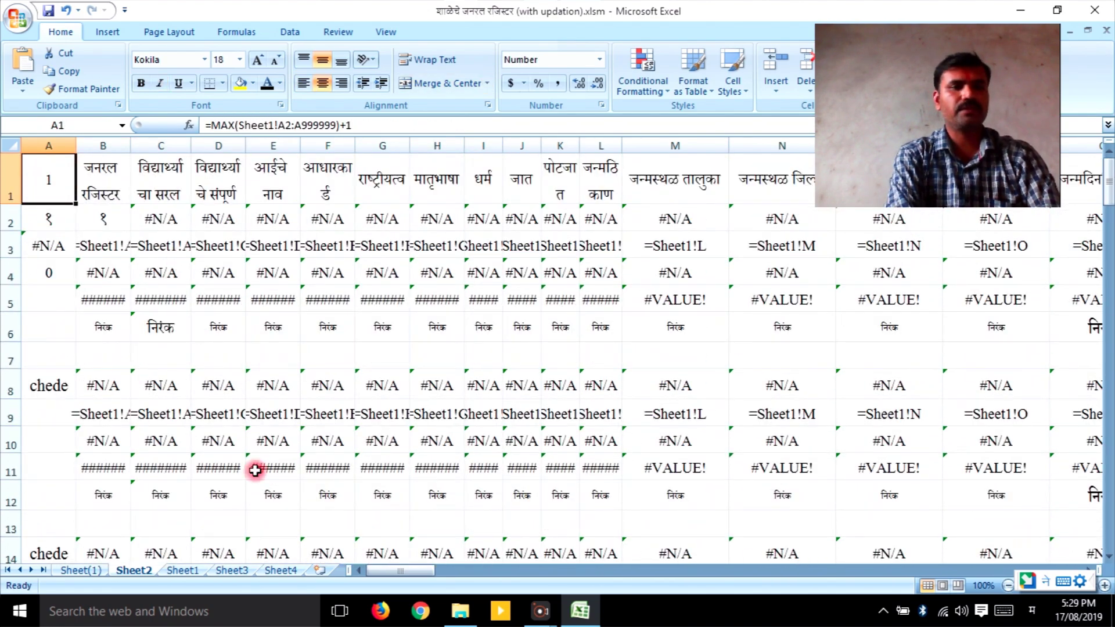
Step: Switch to Sheet3 to see the school's UDISE code, name, address, taluka and district
click(231, 571)
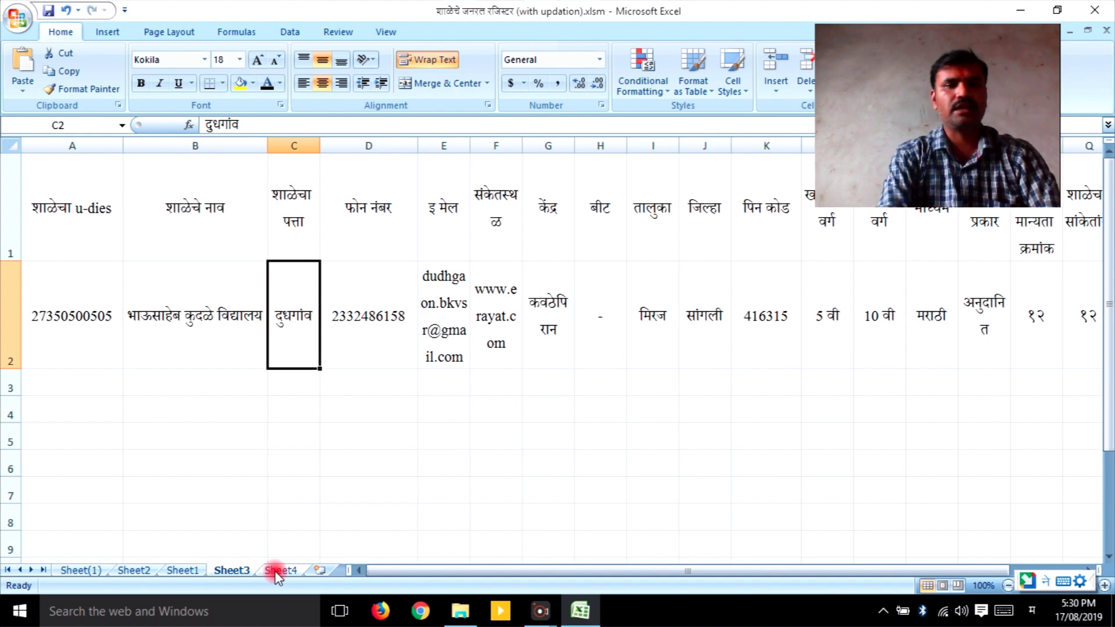
Step: Switch to Sheet4 with its day-number, month-name and year lookup lists
click(274, 571)
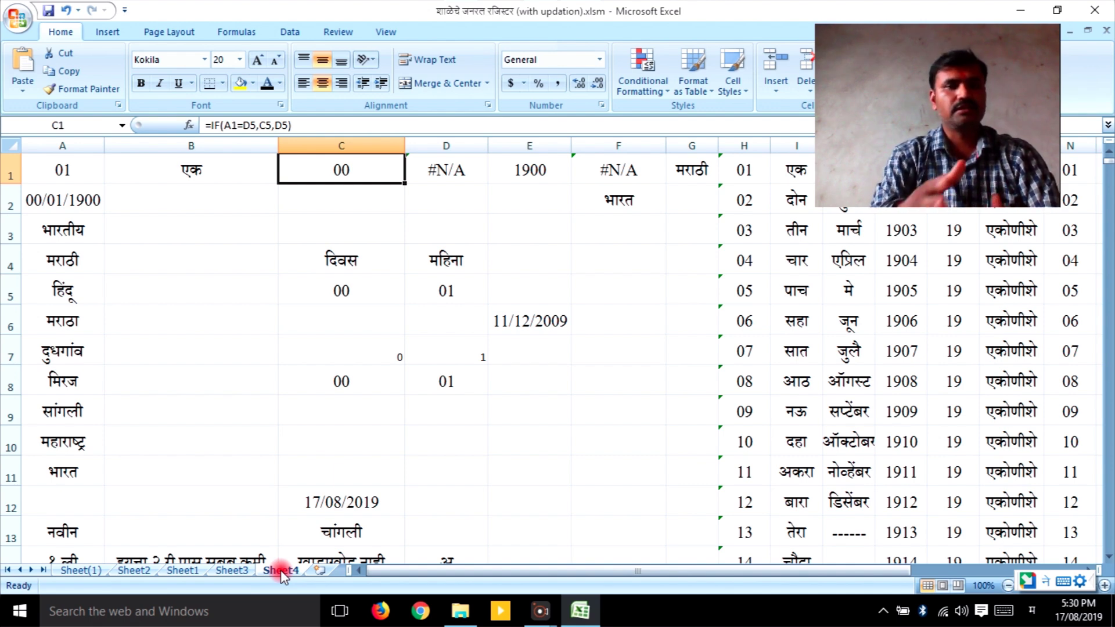
Step: Scan Sheet4's lookup lists, select B31:B34 and B27:B29, then view Sheet4's code
key(Down)
key(Down)
key(Down)
key(Down)
key(Down)
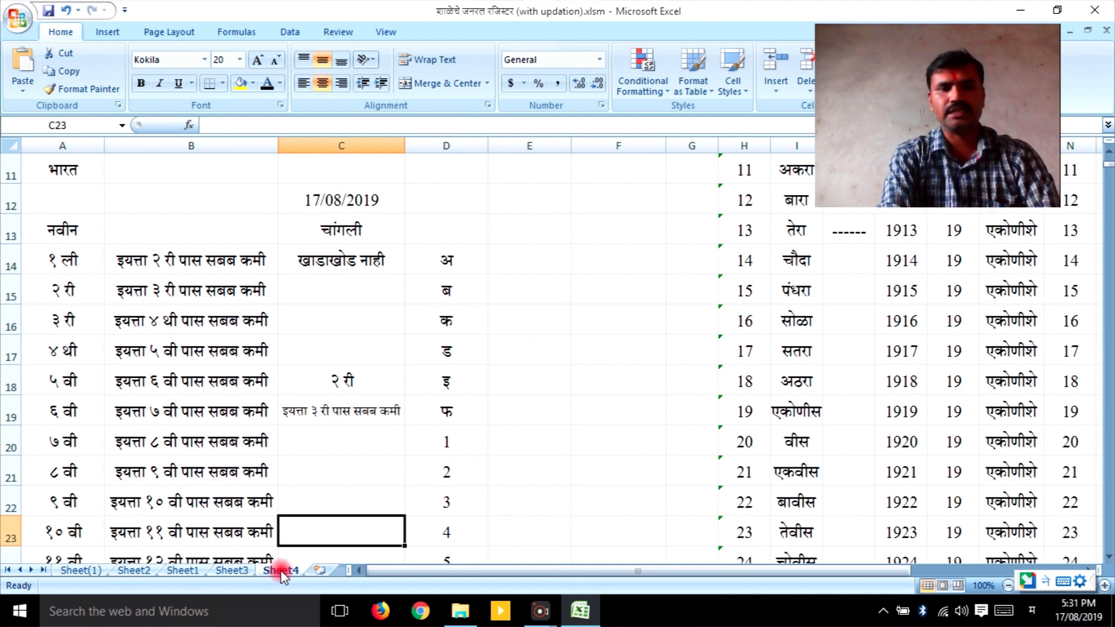
key(Down)
key(Down)
key(Down)
key(Down)
key(Down)
key(Down)
key(Down)
key(Down)
key(Down)
key(Down)
key(Down)
key(Down)
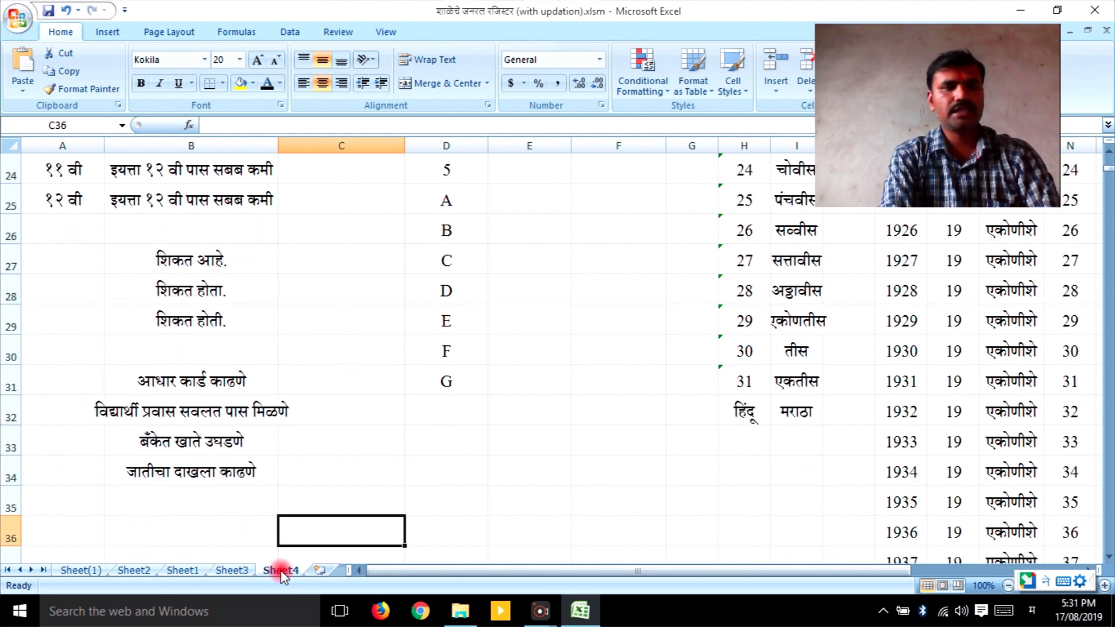
click(224, 383)
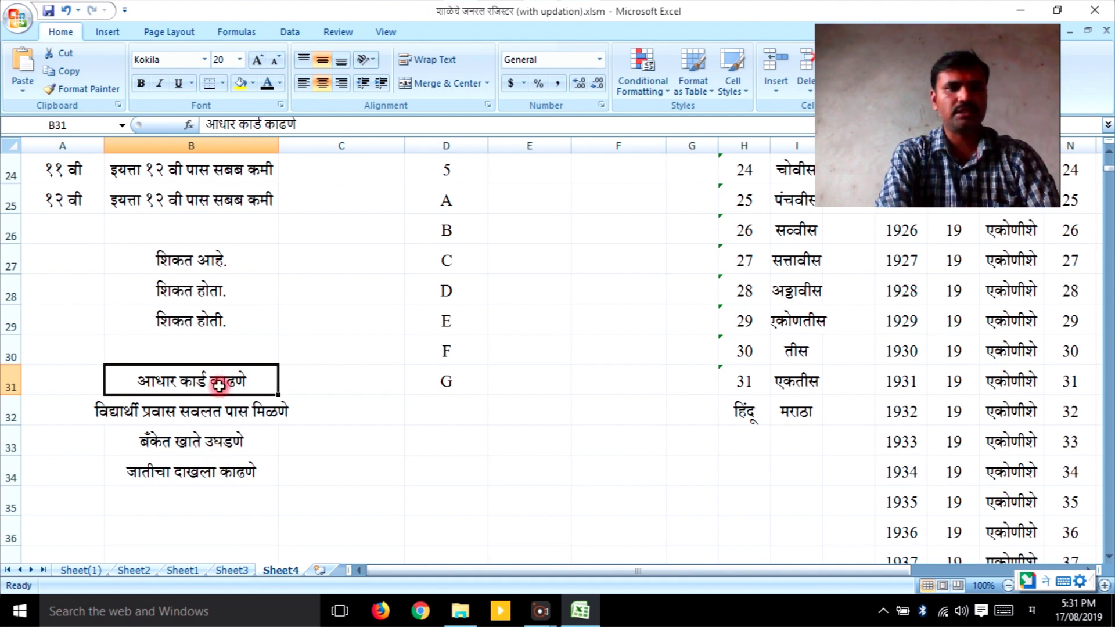
drag(224, 381, 207, 473)
drag(210, 262, 205, 315)
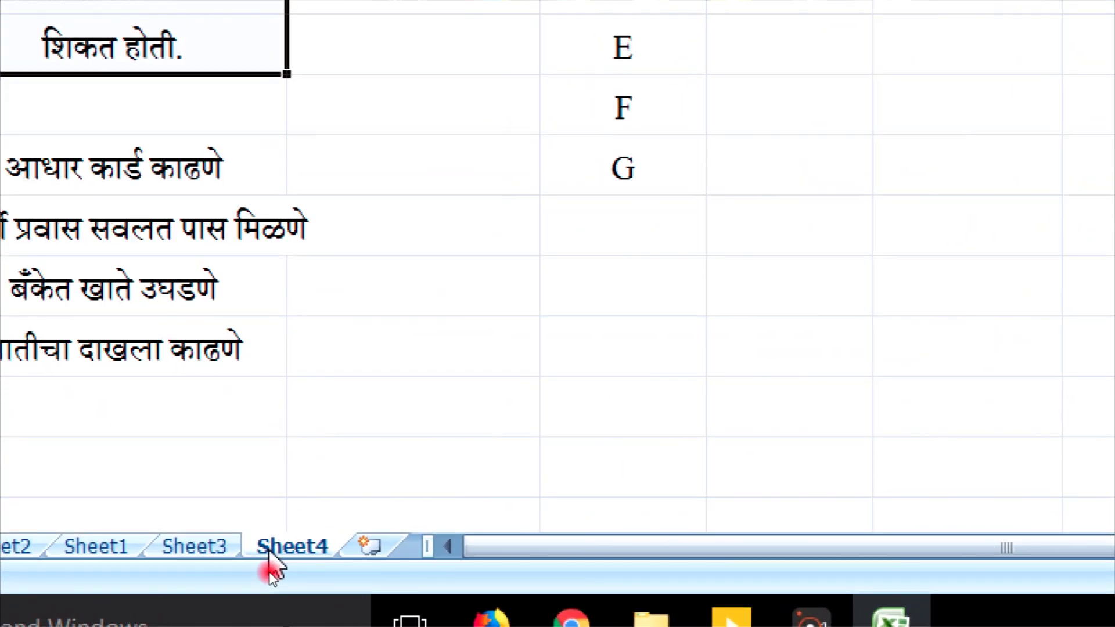
right_click(270, 572)
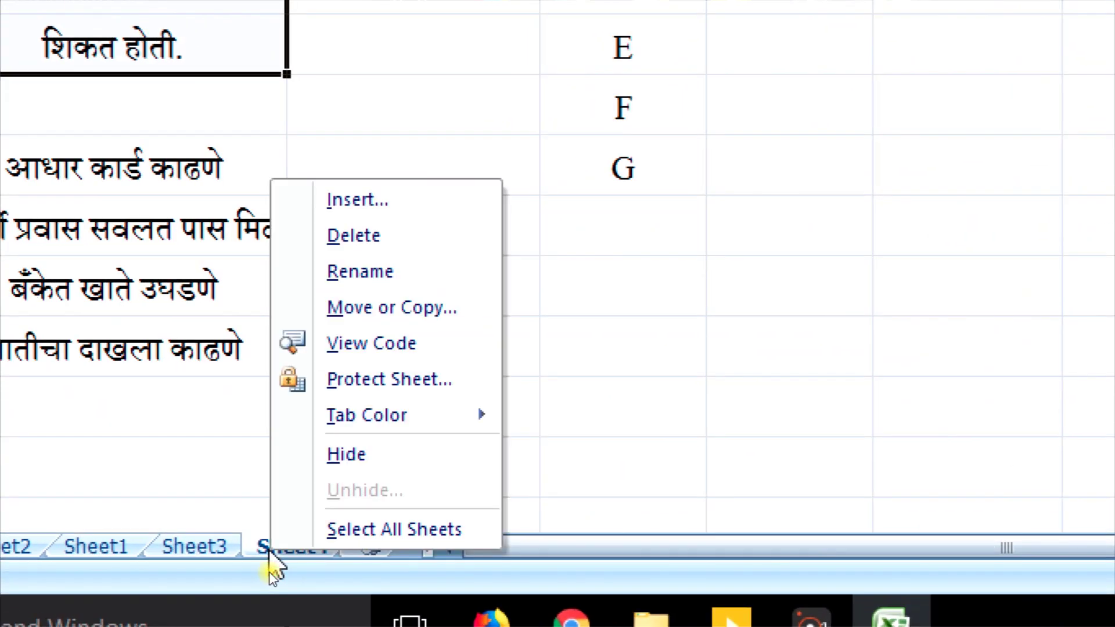
click(381, 344)
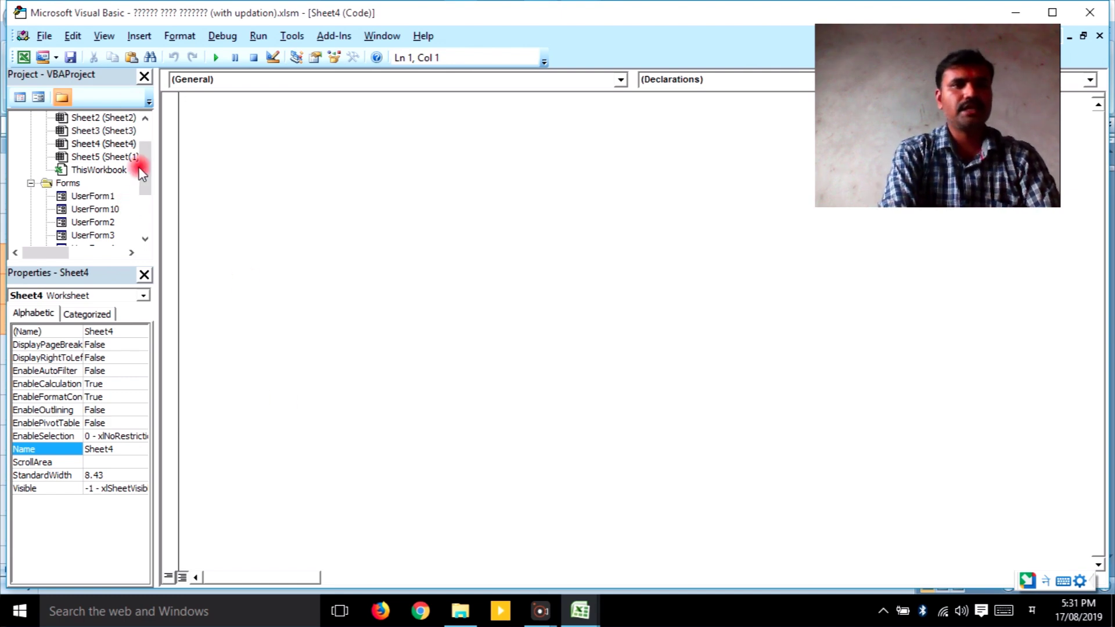
Step: Close the Properties pane, open ThisWorkbook's Workbook_Open code, and select UserForm1
click(144, 274)
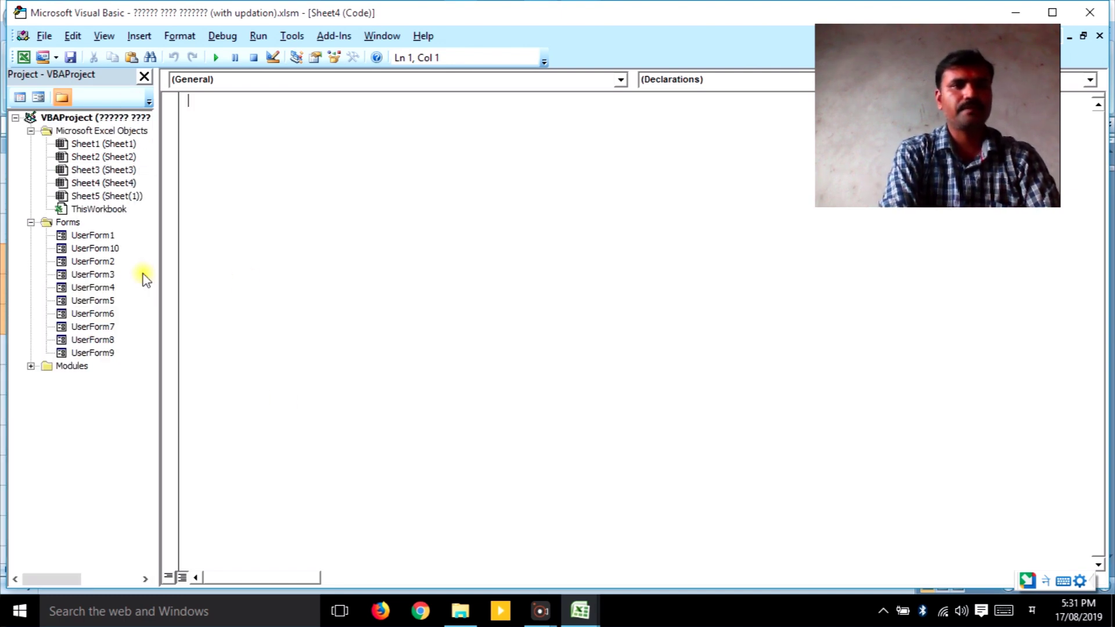
click(116, 143)
click(116, 195)
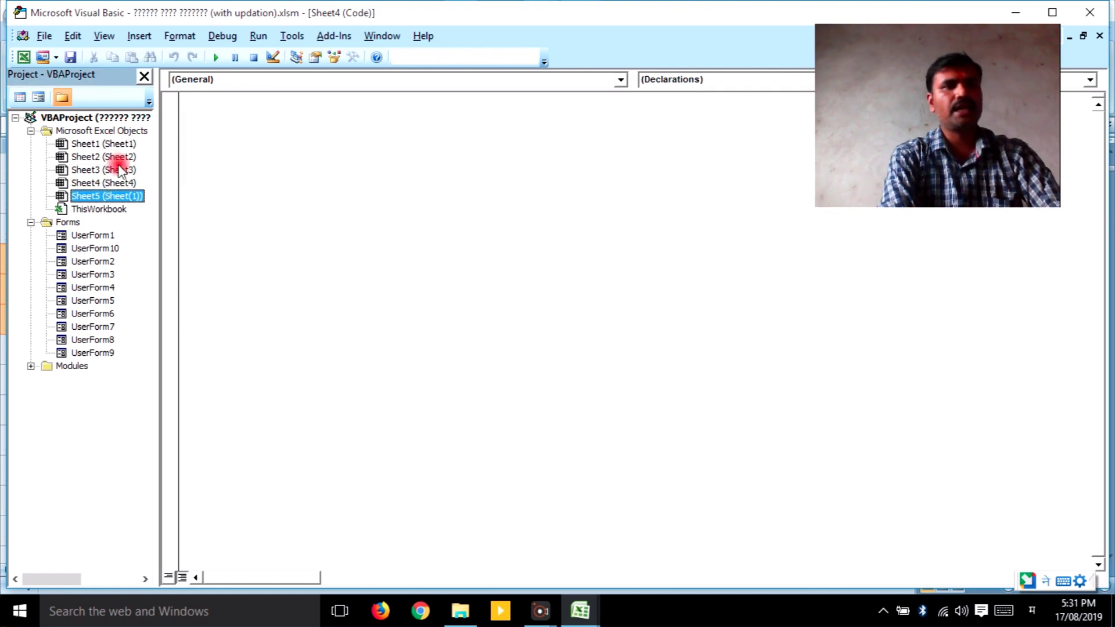
double_click(108, 210)
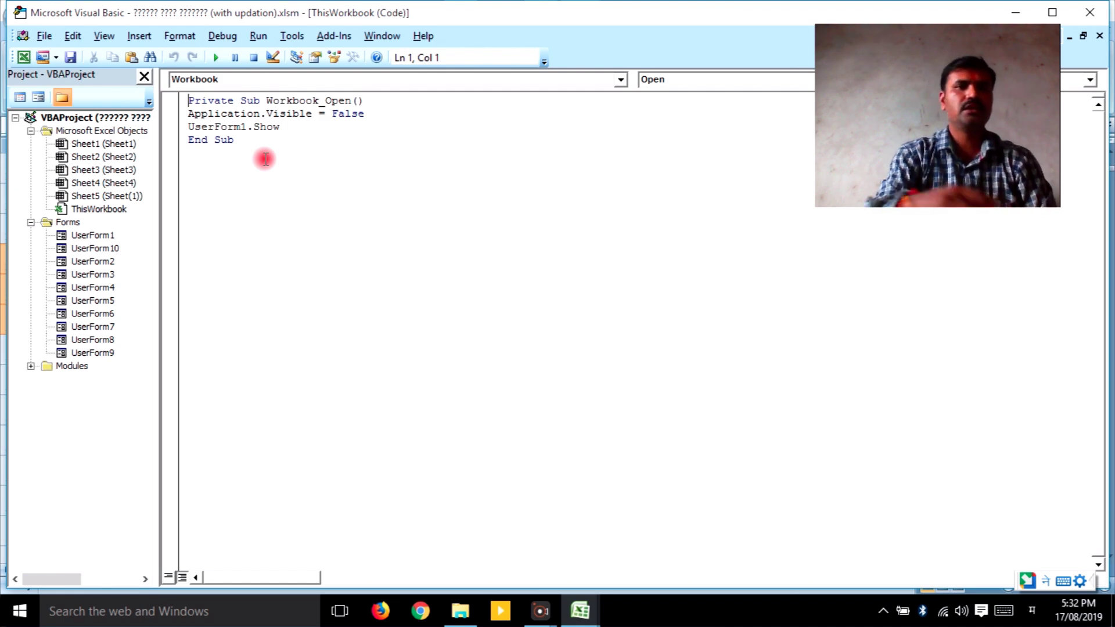
click(100, 236)
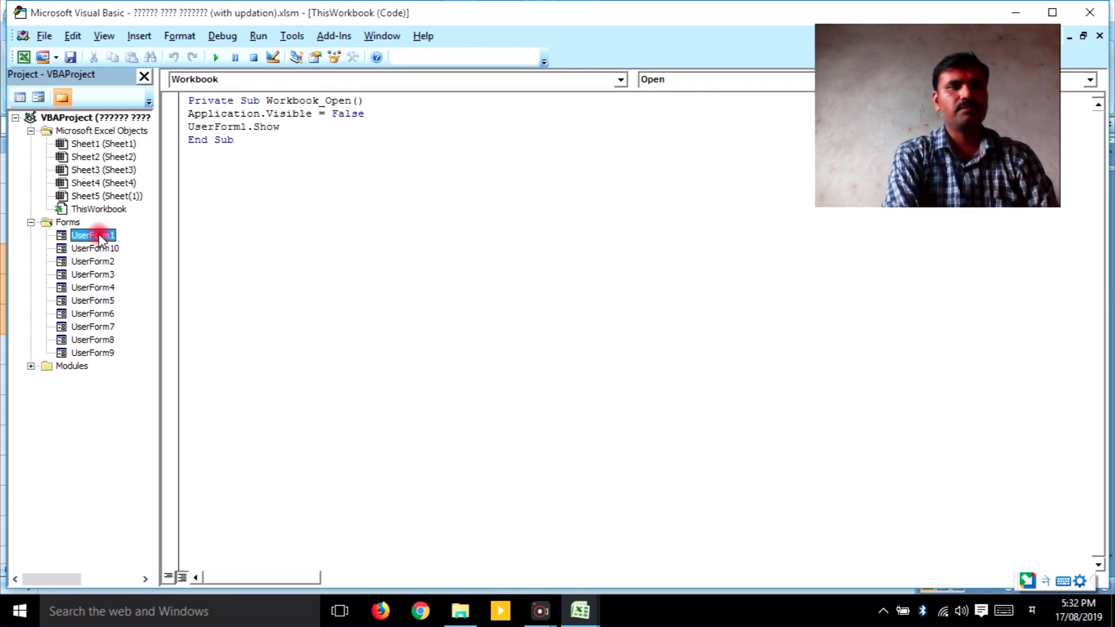
Step: Open UserForm1's design and read the code behind its buttons
double_click(100, 237)
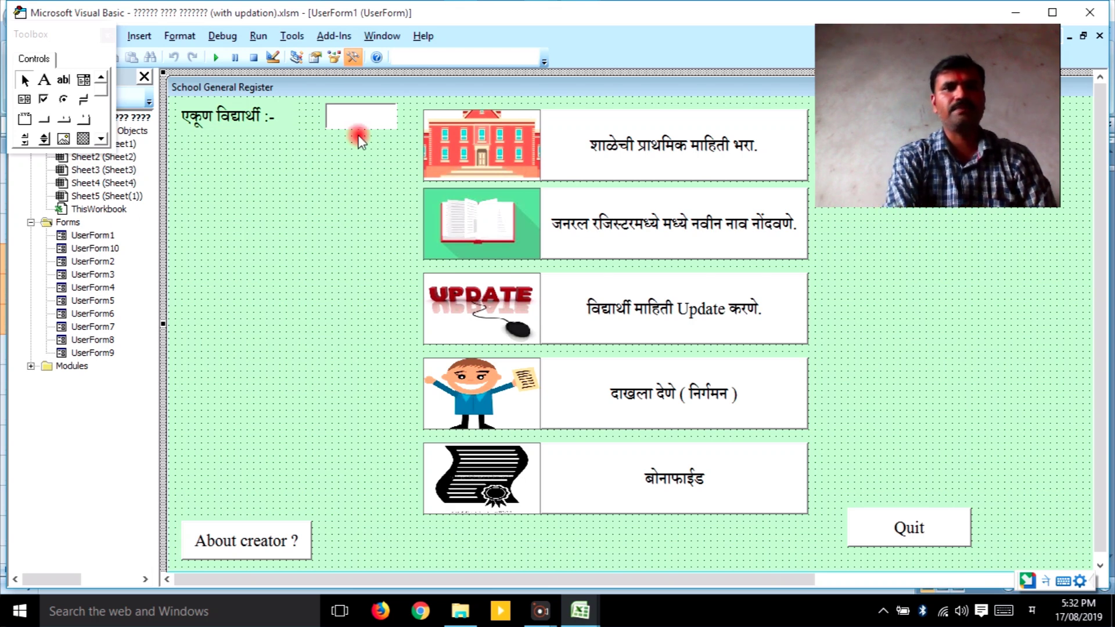
double_click(617, 156)
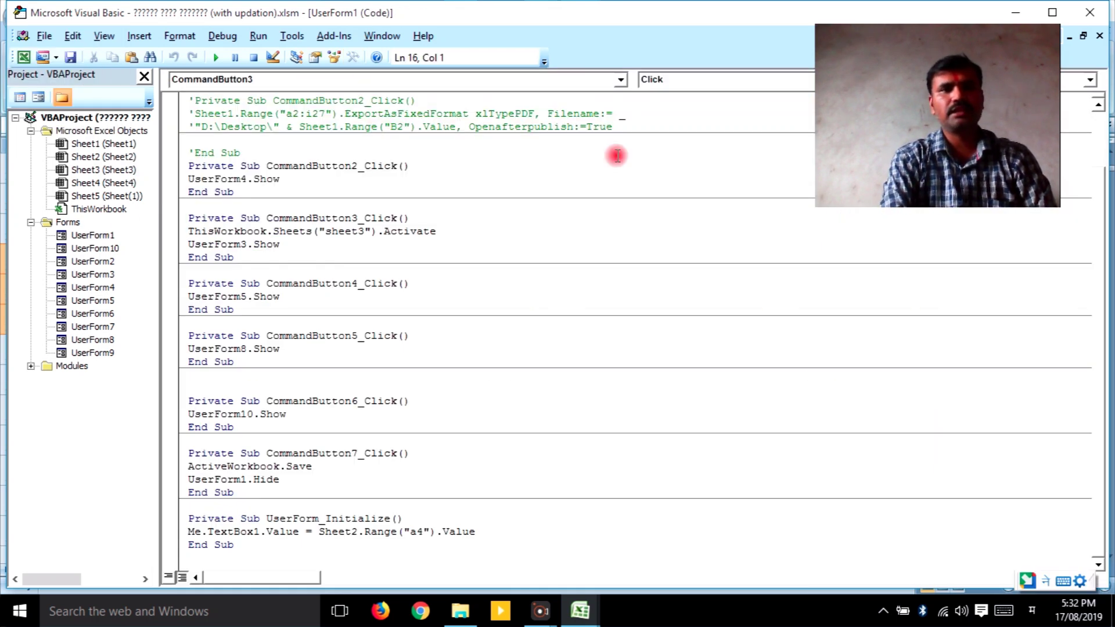
key(Down)
key(Down)
key(Down)
key(Down)
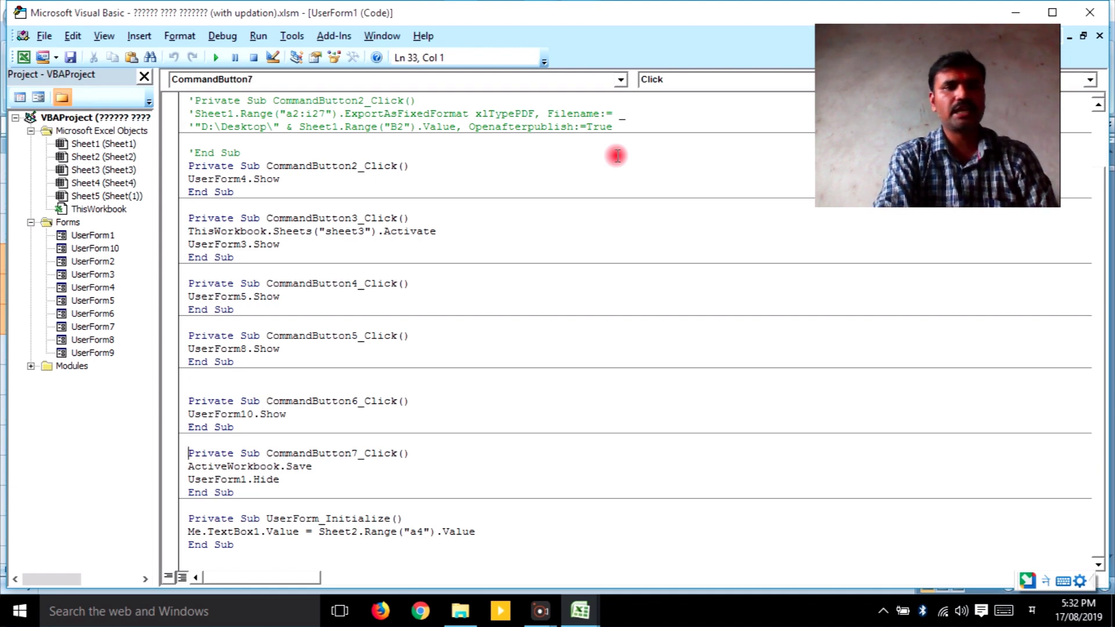
key(Down)
key(Down)
key(Down)
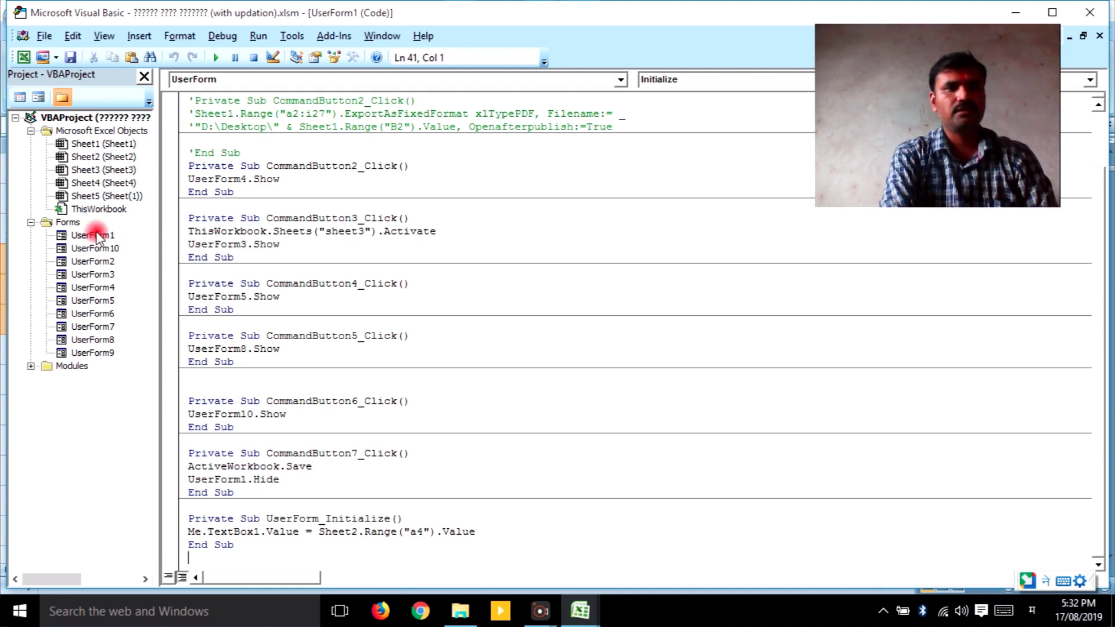
Step: Check CommandButton6's click code and UserForm1's initialize code, then open UserForm2's design
double_click(104, 235)
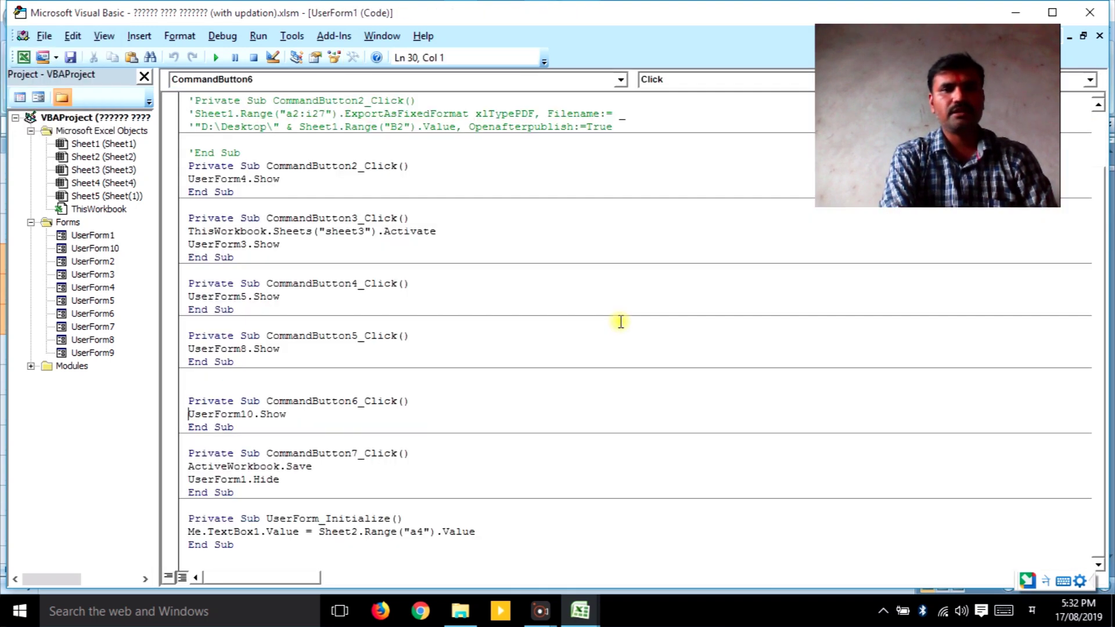
double_click(632, 310)
key(ctrl+End)
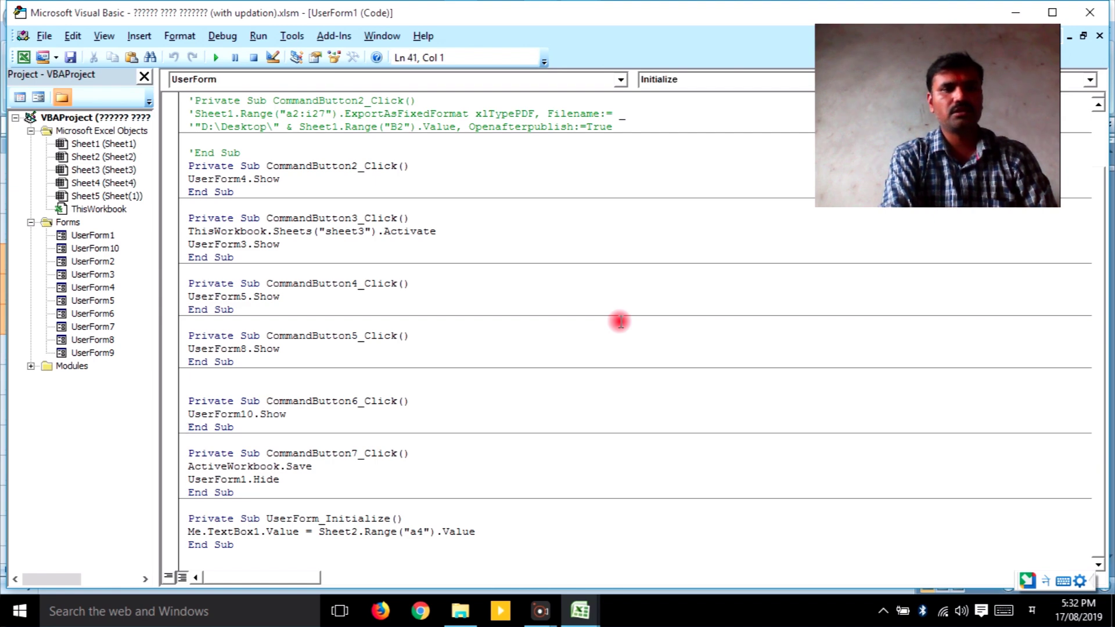
double_click(103, 262)
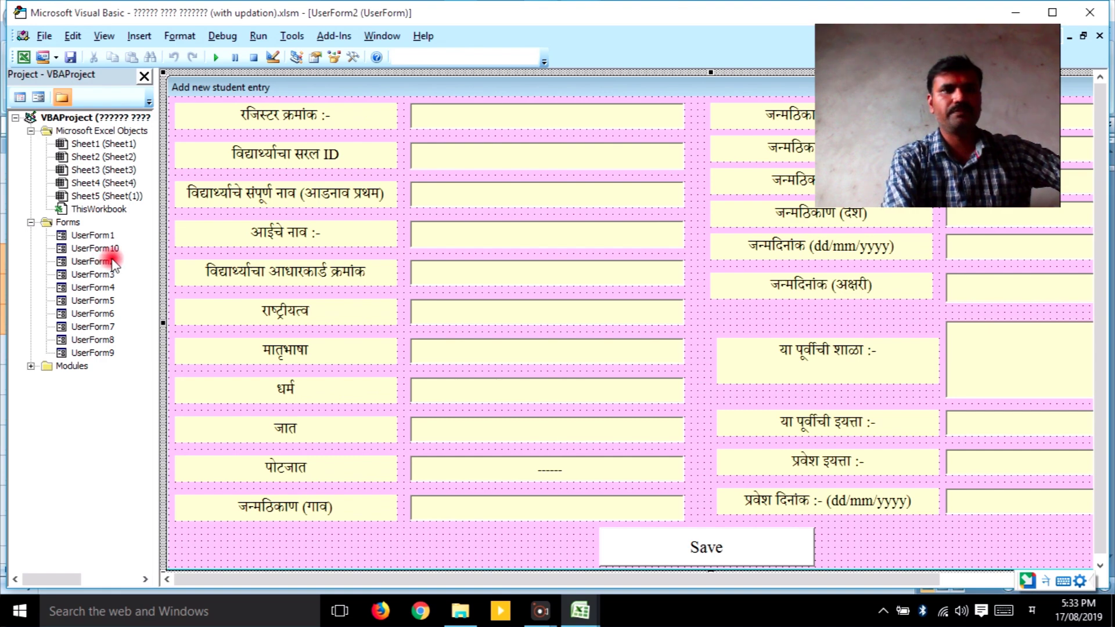
Step: Read through the code behind UserForm2's Save button
double_click(663, 553)
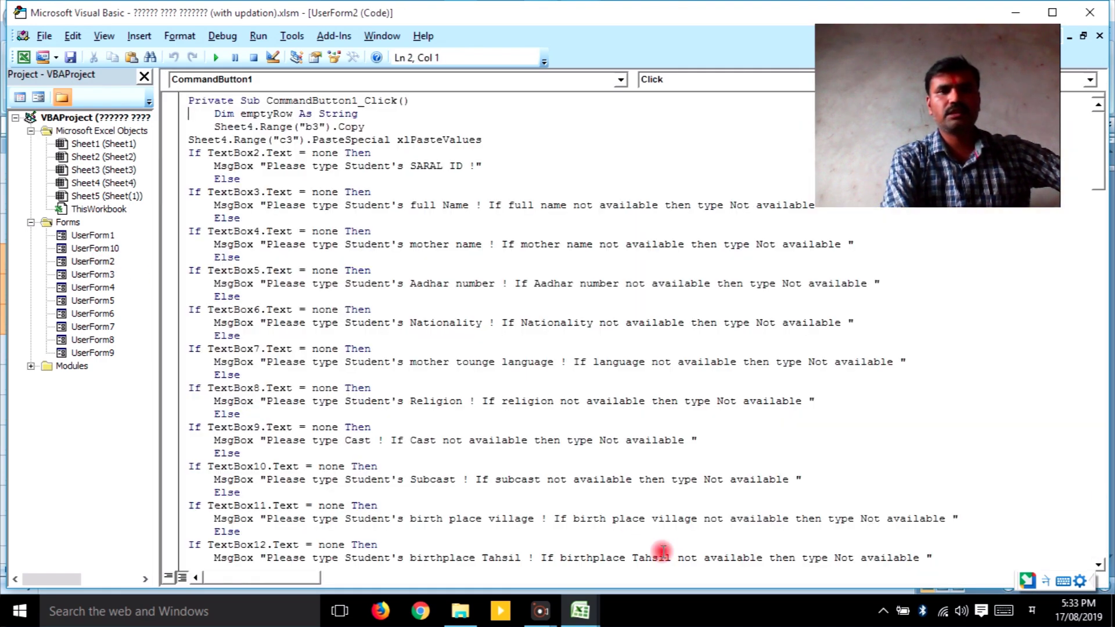
key(Down)
key(Down)
key(Down)
key(Down)
key(Down)
key(Down)
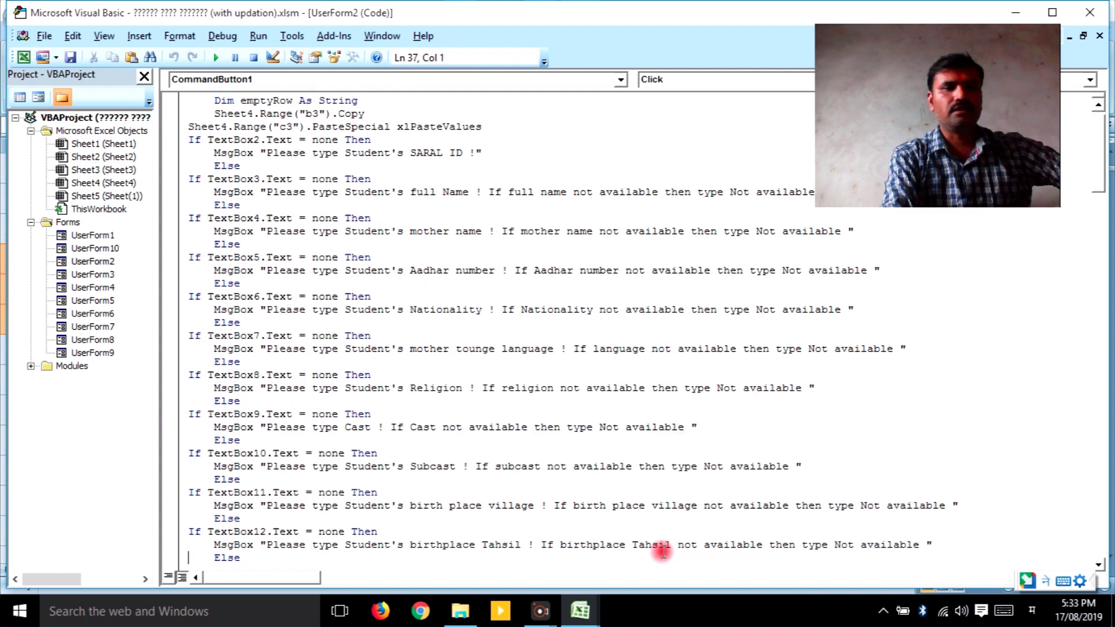
key(Down)
key(Down)
key(Down)
key(Down)
key(Down)
key(Down)
key(Down)
key(Down)
key(Down)
key(Down)
key(Down)
key(Down)
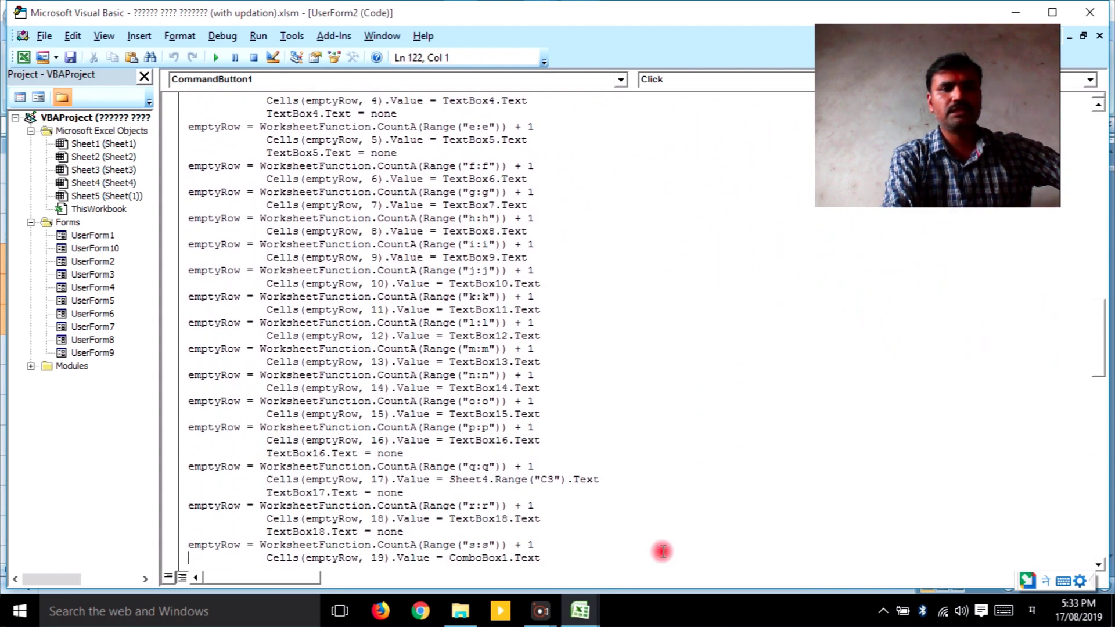
key(Down)
key(Down)
key(Down)
key(Down)
key(Down)
key(Down)
key(Down)
key(Down)
key(Down)
key(Down)
key(Down)
key(Down)
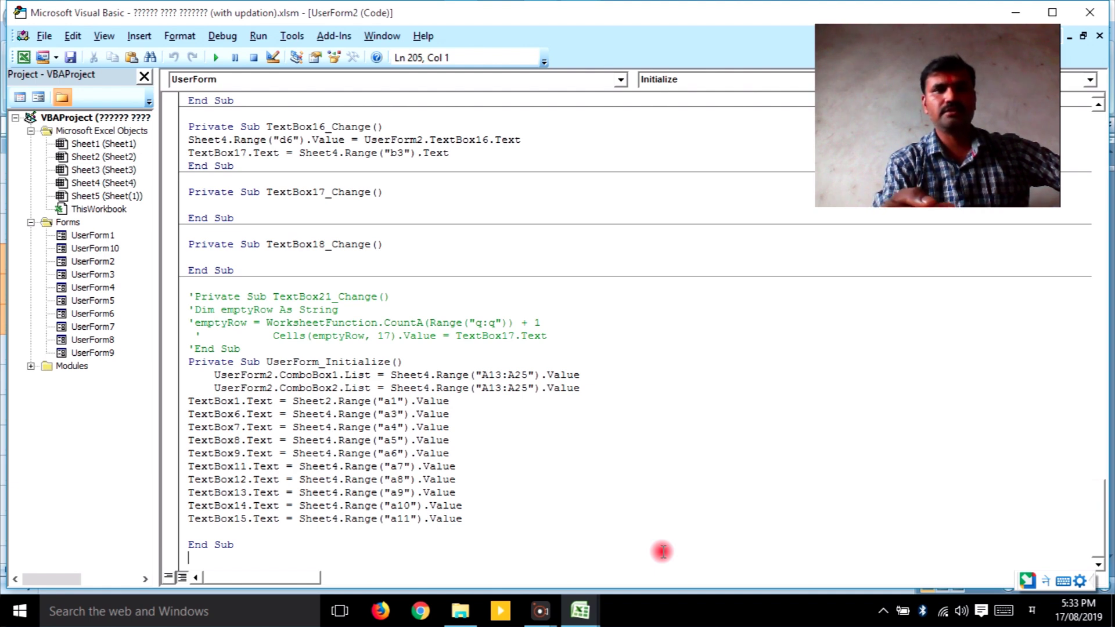
key(Up)
key(Up)
key(Up)
key(Up)
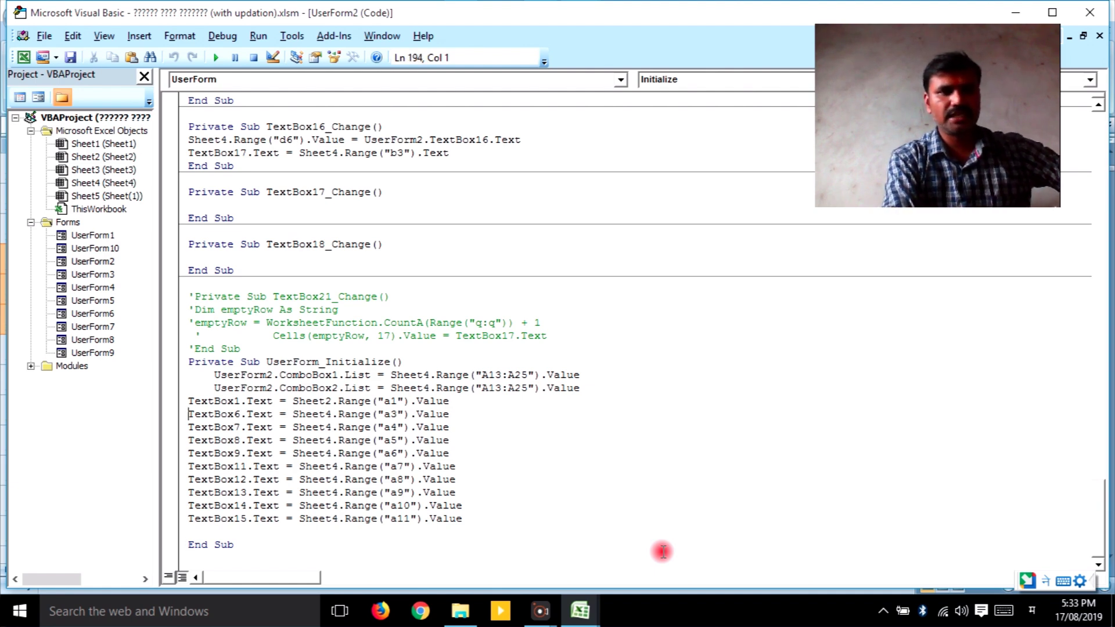
key(Up)
key(Up)
key(Up)
key(Up)
key(Up)
key(Up)
key(Up)
key(Up)
key(Up)
key(Up)
key(Up)
key(Up)
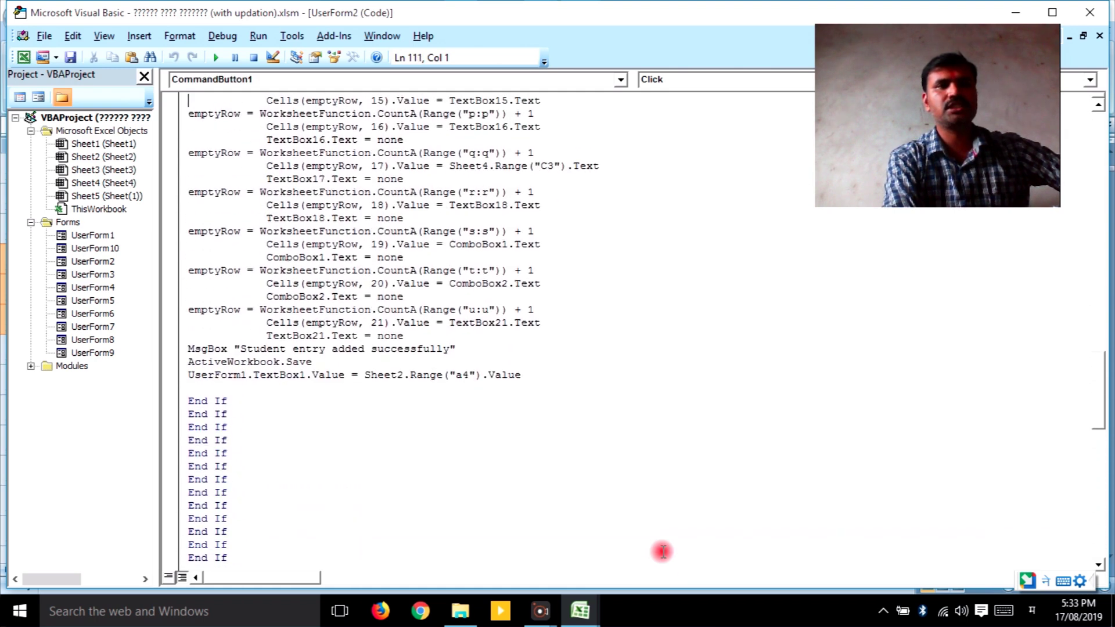
key(Up)
key(Up)
key(Up)
key(Up)
key(Up)
key(Up)
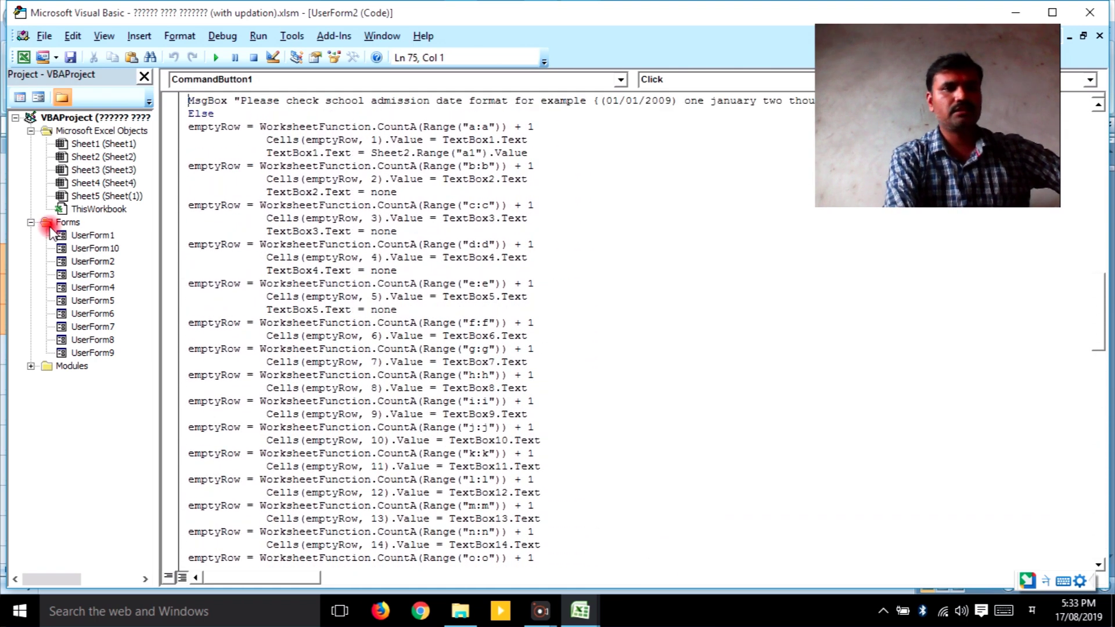
Step: Review UserForm3's design and Save code, then open UserForm4's LC SEARCH design
double_click(94, 279)
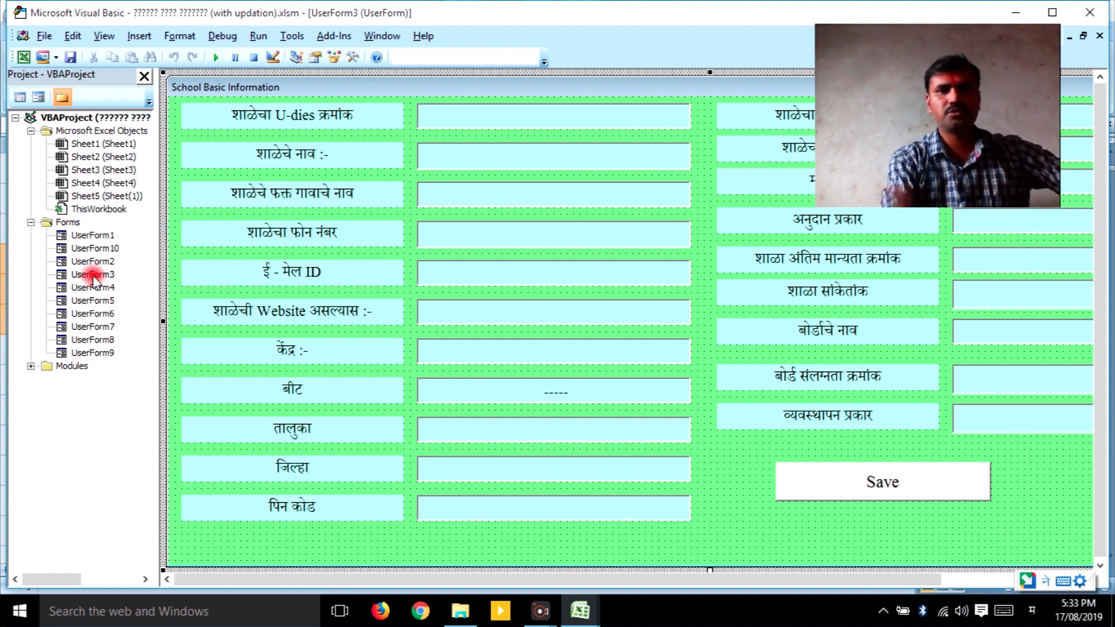
double_click(835, 486)
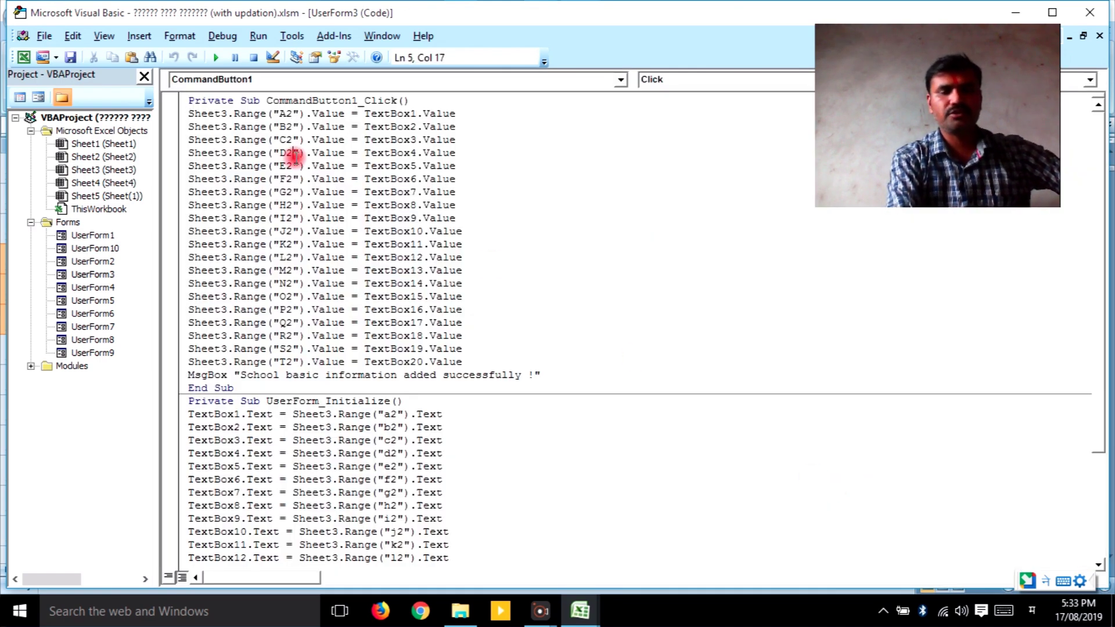
click(294, 231)
key(ctrl+End)
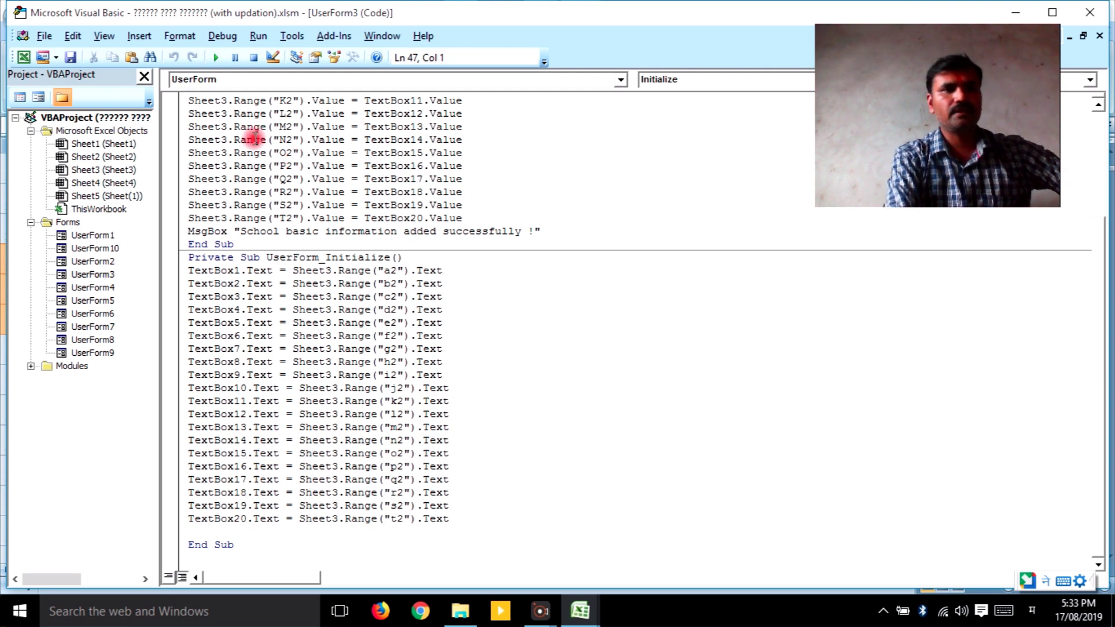
double_click(91, 287)
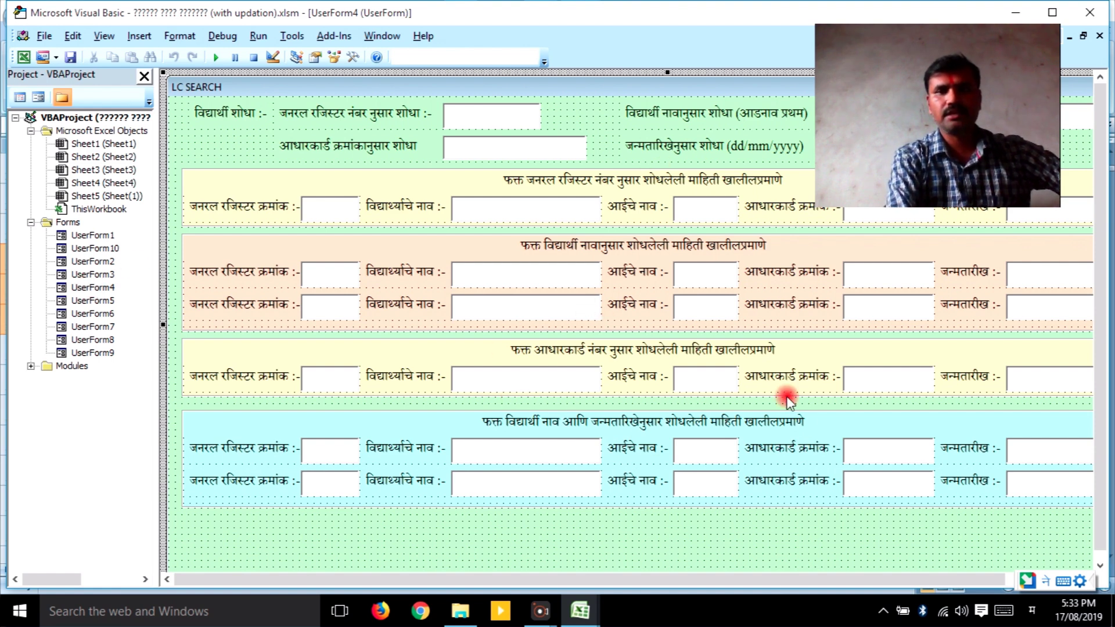
Step: Read the code behind UserForm4's Go search buttons
drag(866, 577, 988, 572)
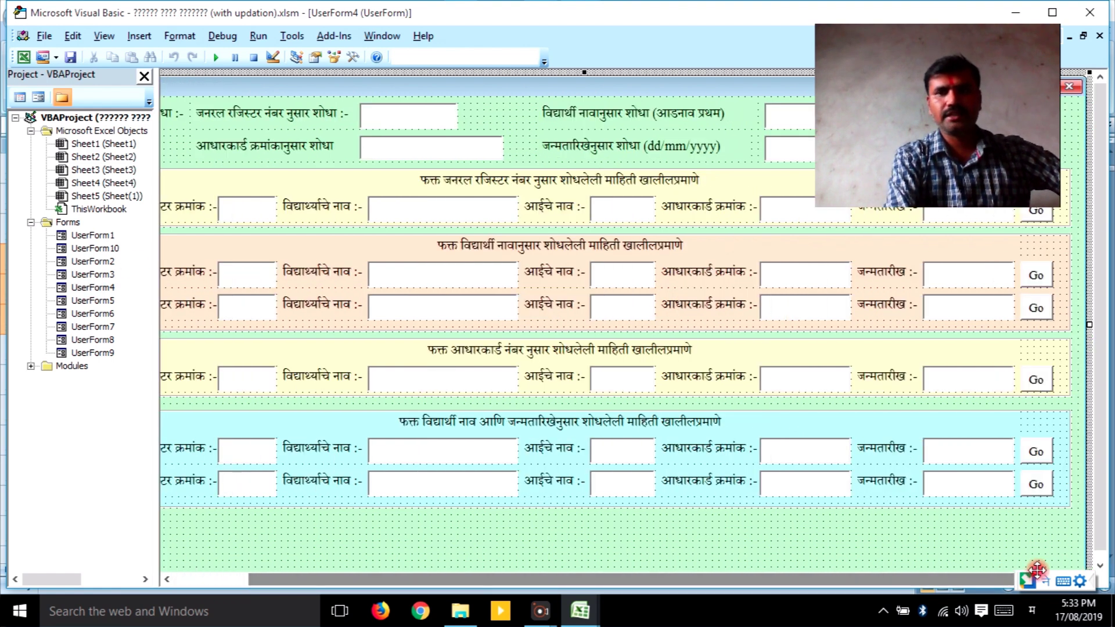
click(1037, 378)
double_click(1038, 379)
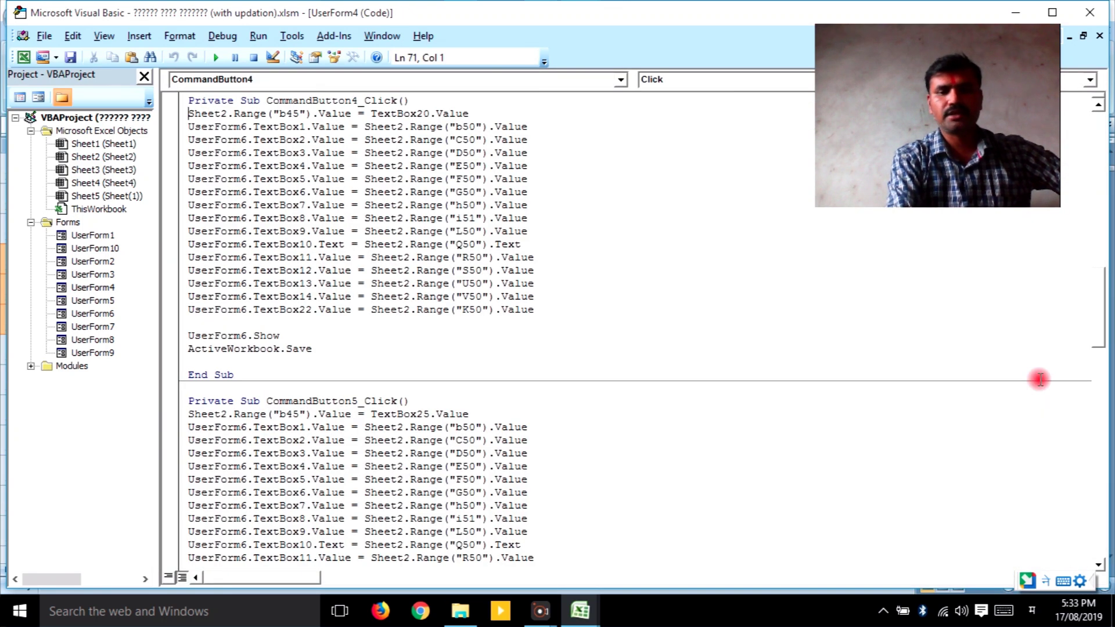
key(Down)
key(Down)
key(Down)
key(Down)
key(Down)
key(Down)
key(Down)
key(Down)
key(Down)
key(Down)
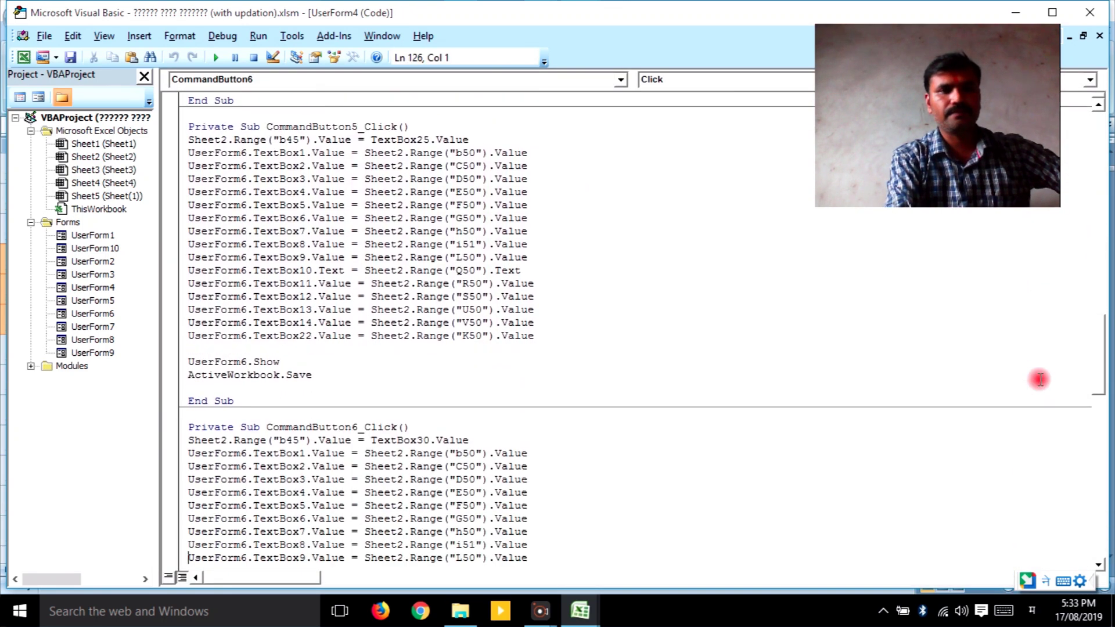
key(Down)
key(Down)
key(Down)
key(Down)
key(Down)
key(Down)
key(Down)
key(Down)
key(Down)
key(Down)
key(Down)
key(Down)
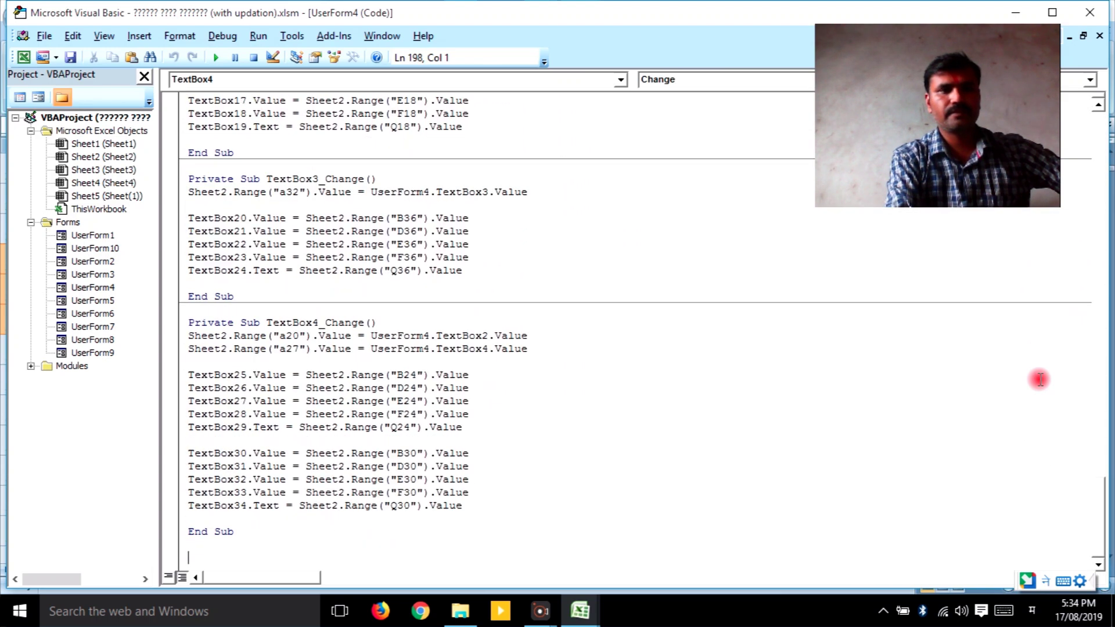
Step: Open UserForm5, read UserForm6's certificate PDF code, then open UserForm9's design
double_click(102, 301)
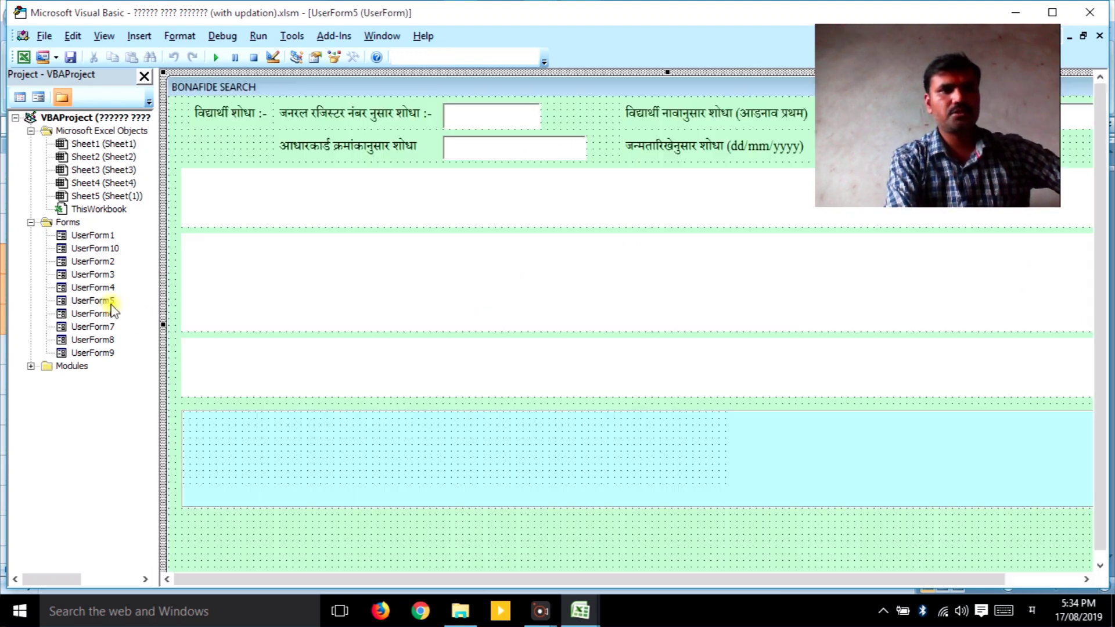
double_click(103, 314)
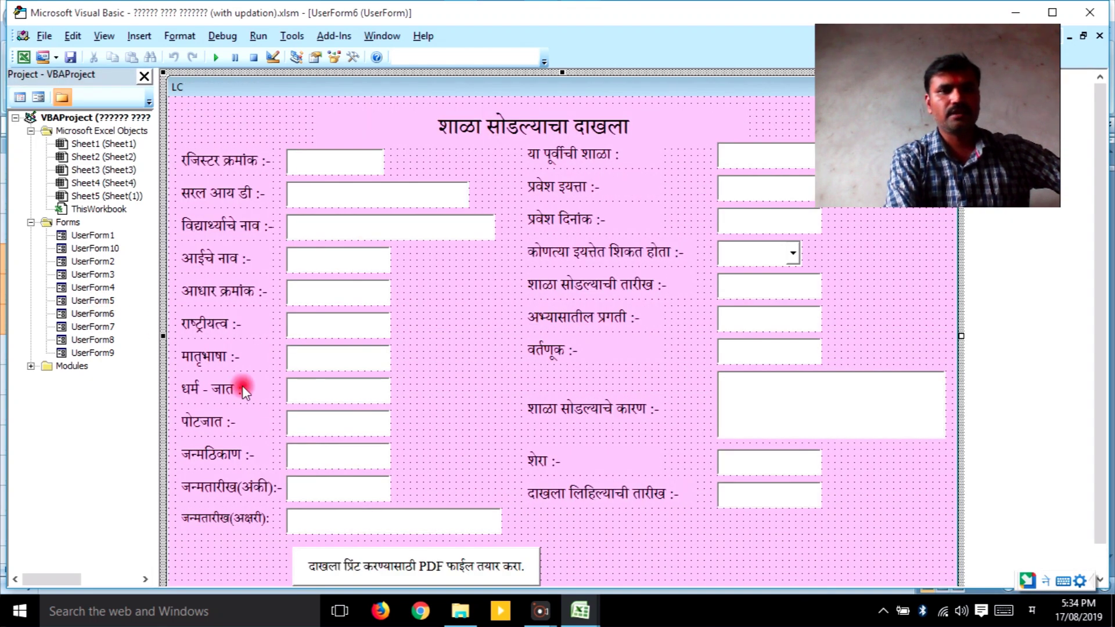
double_click(369, 566)
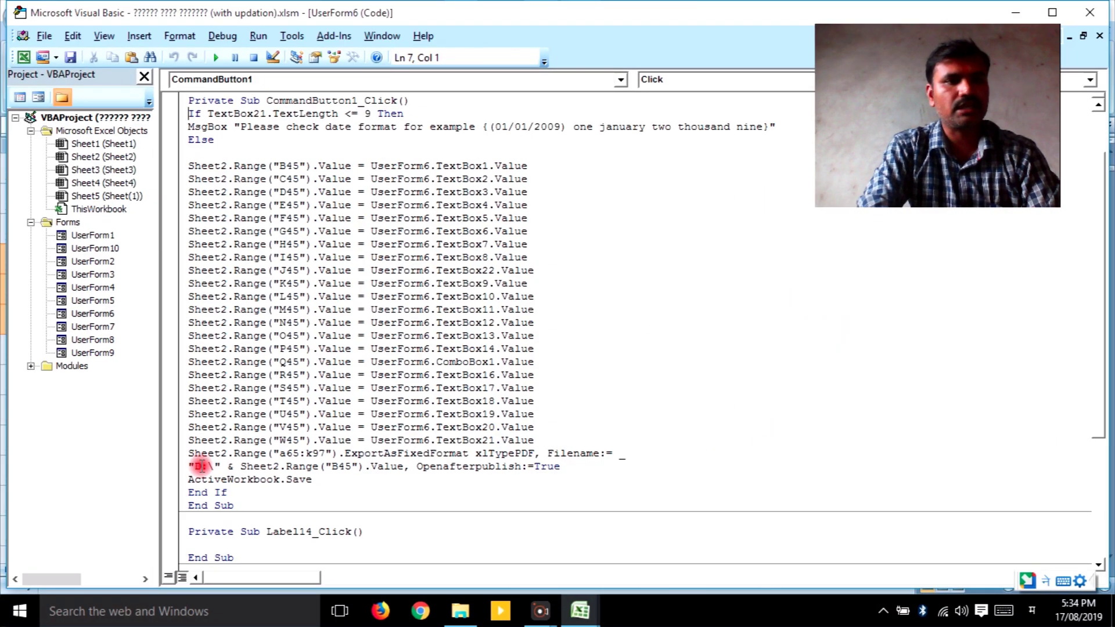
double_click(102, 352)
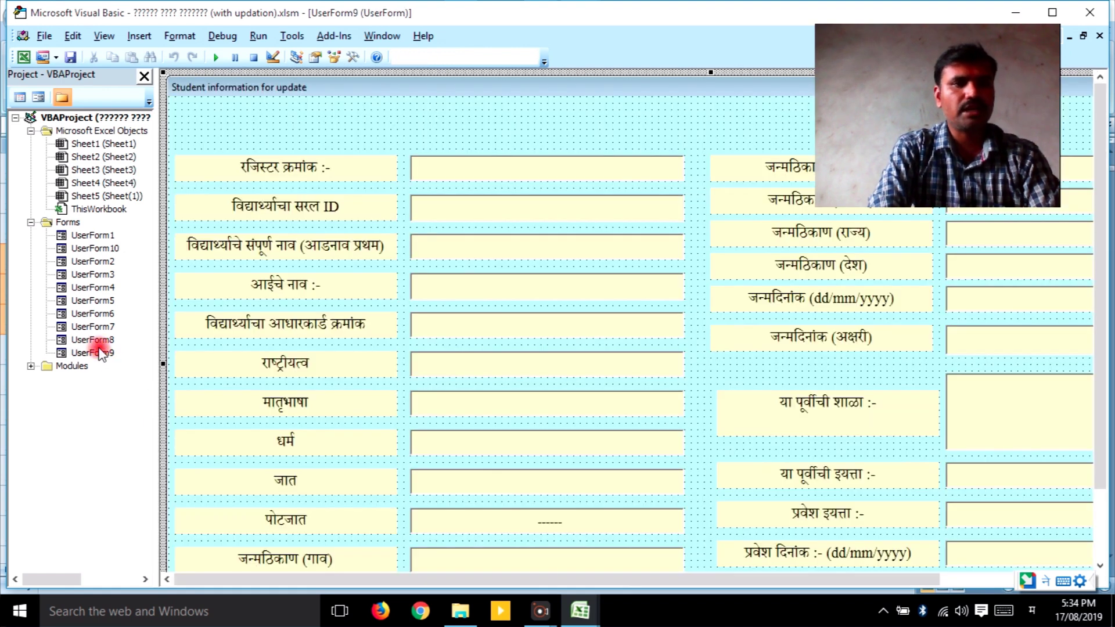
Step: Expand Modules, view Module1's Eval function, then open UserForm10's design
double_click(74, 366)
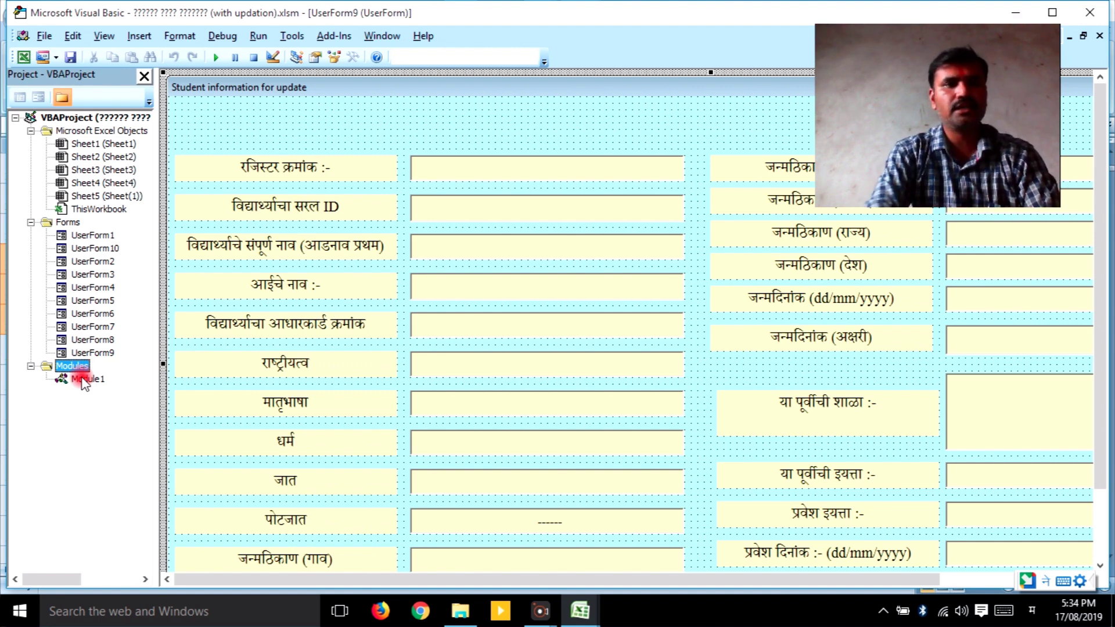
double_click(85, 380)
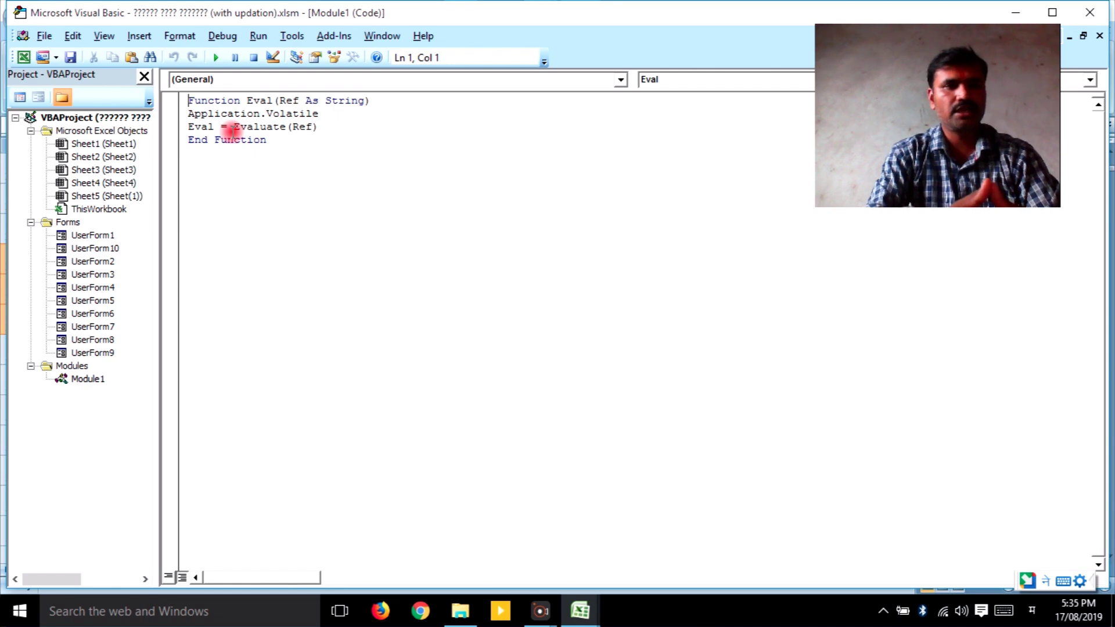
double_click(93, 250)
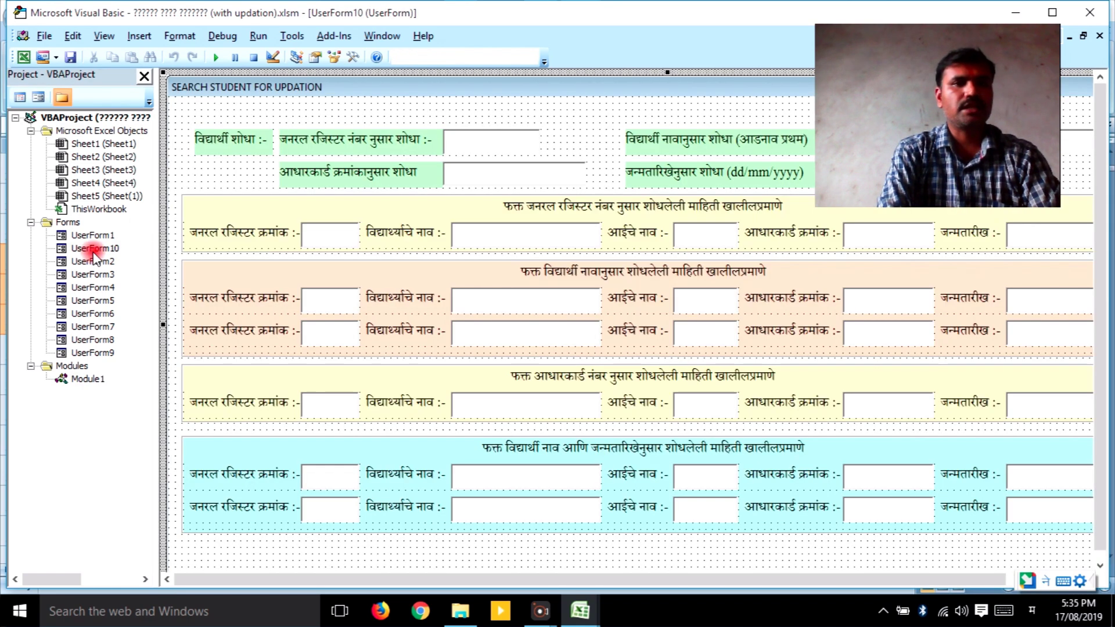